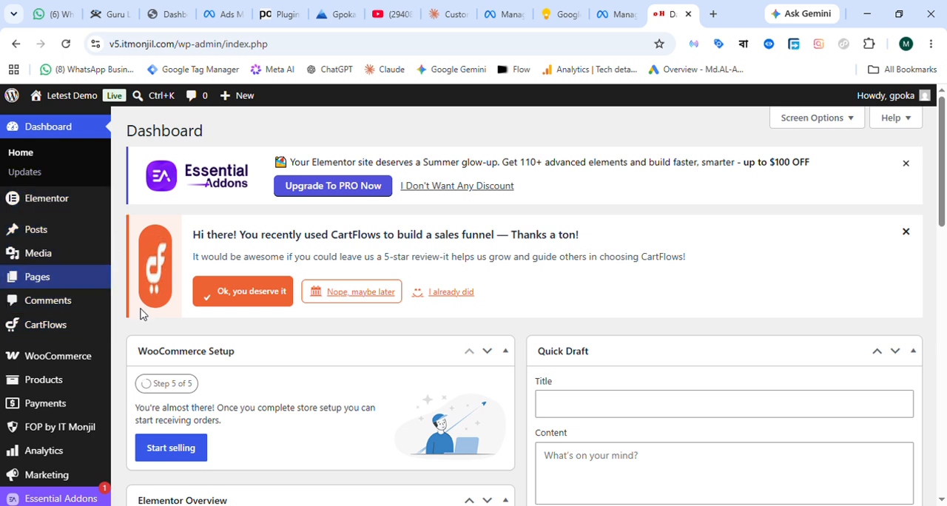
Open the CartFlows funnels list and search it for SHIRT.
scroll(72, 164, down, 1)
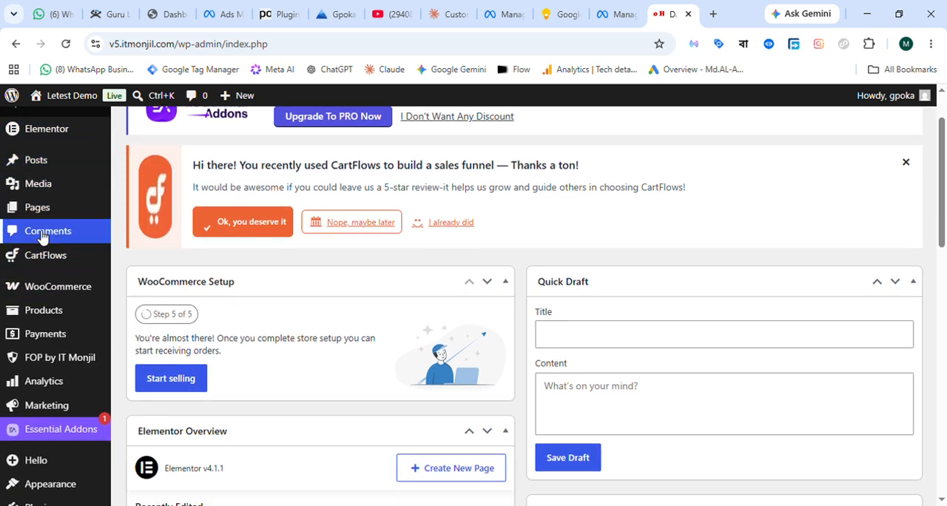
mouse_move(17, 259)
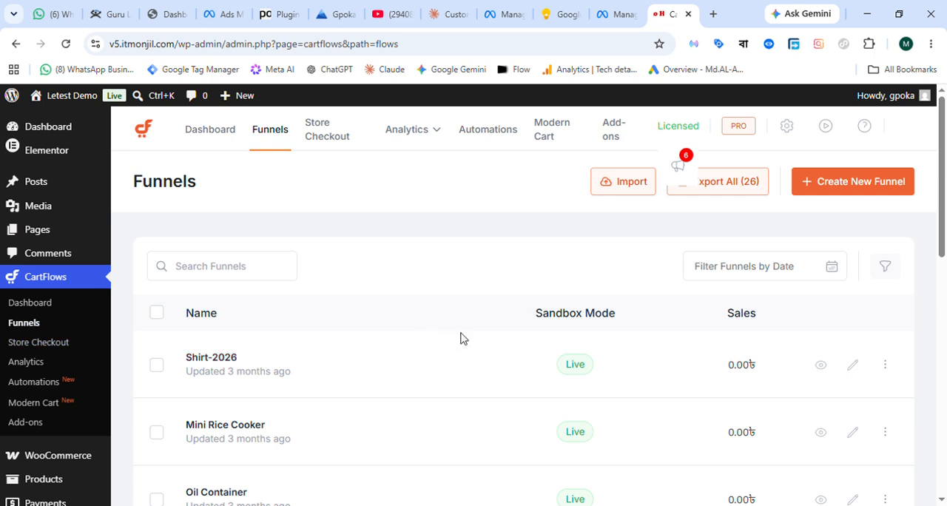
scroll(461, 338, down, 1)
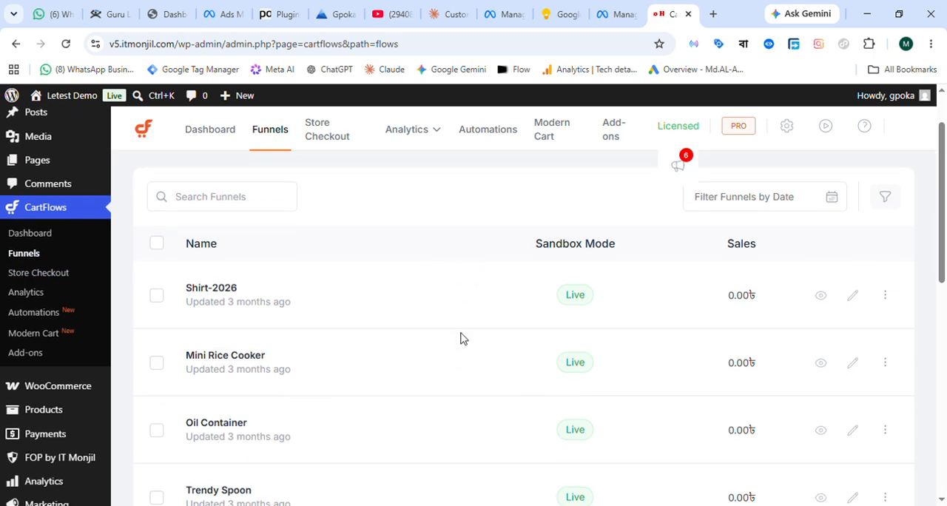
click(235, 209)
text(SHIRT)
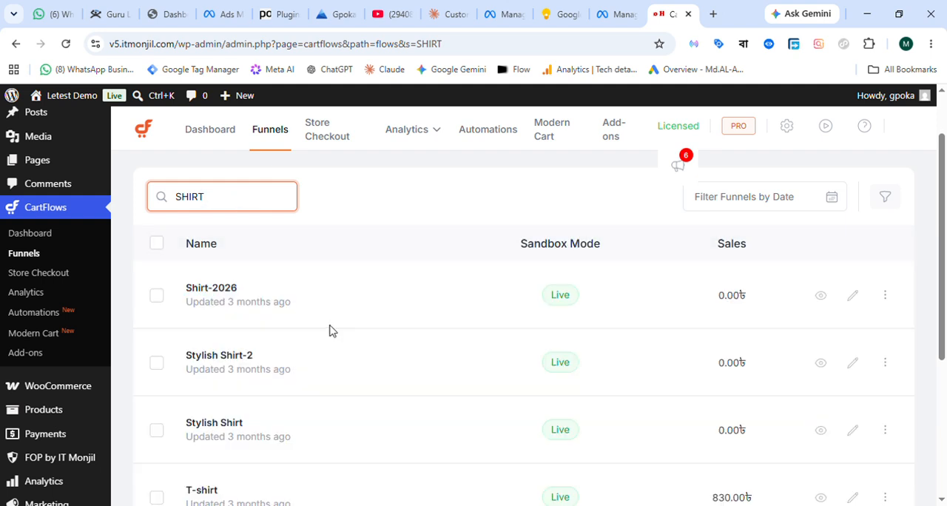
Look through the matching shirt funnels and open the T-shirt funnel.
scroll(391, 345, down, 1)
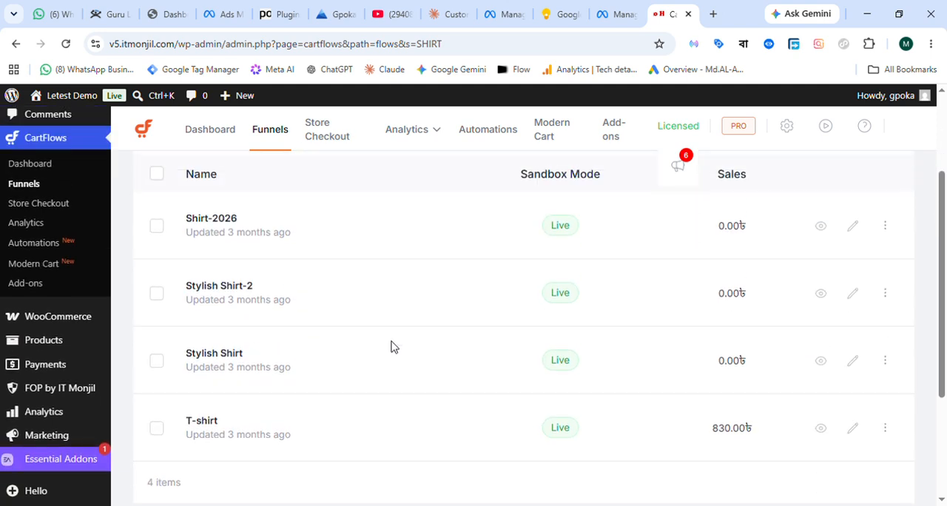
scroll(387, 342, down, 1)
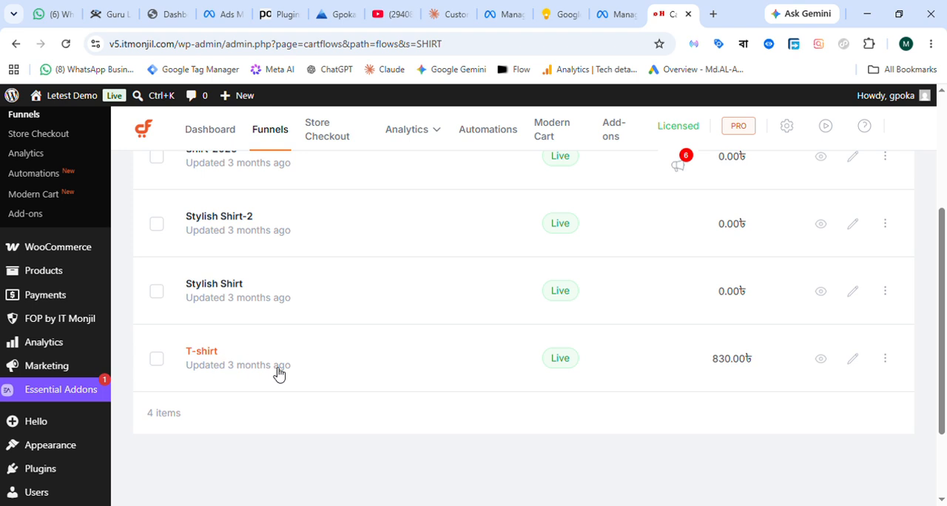
scroll(222, 326, up, 3)
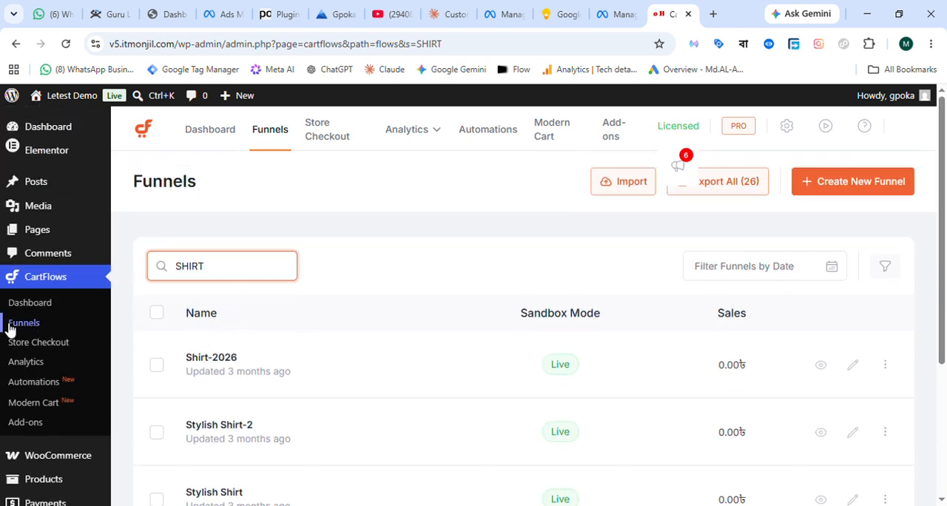
scroll(380, 290, down, 2)
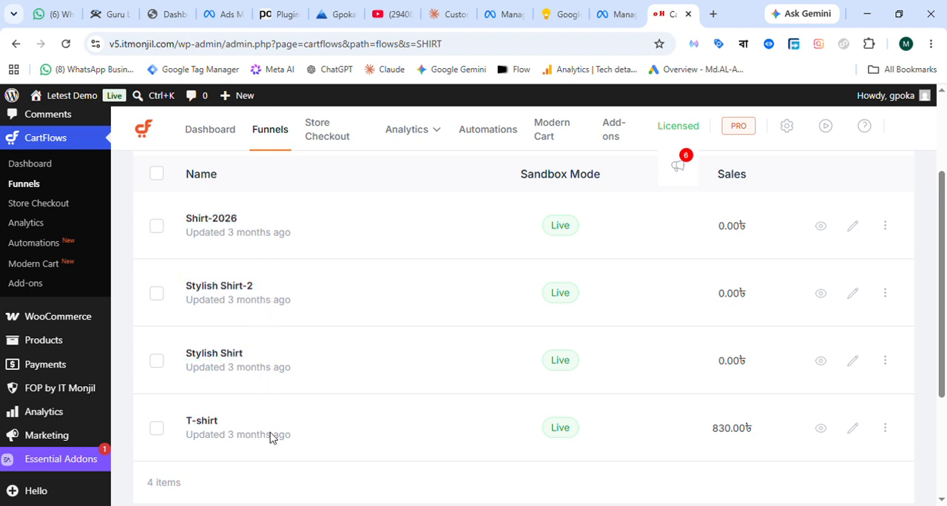
scroll(306, 369, down, 1)
scroll(303, 368, up, 2)
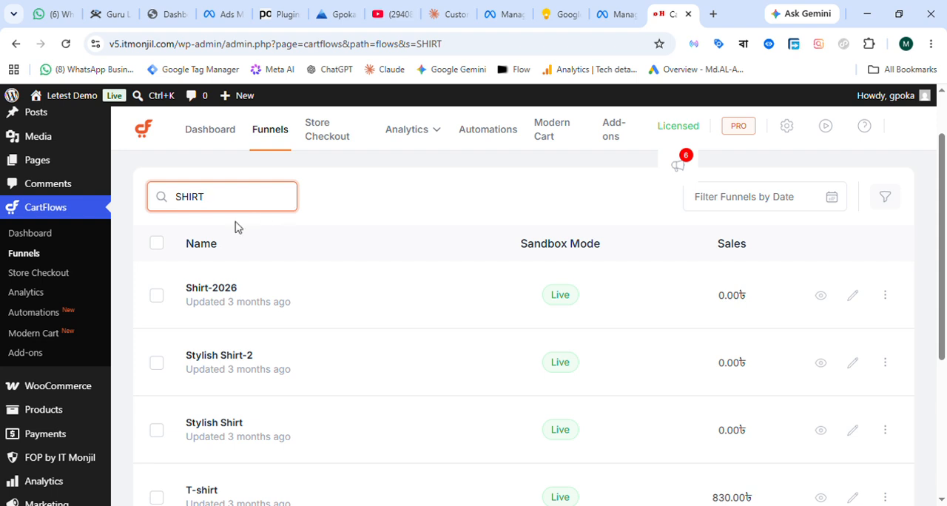
scroll(296, 268, up, 1)
scroll(432, 296, down, 3)
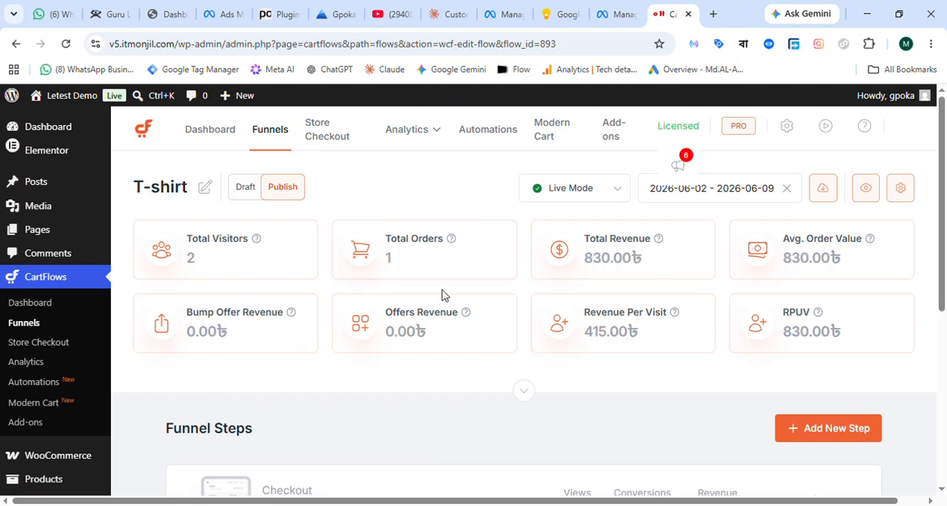
Open the T-shirt funnel's checkout step in the Elementor editor and look over the page.
scroll(442, 295, down, 3)
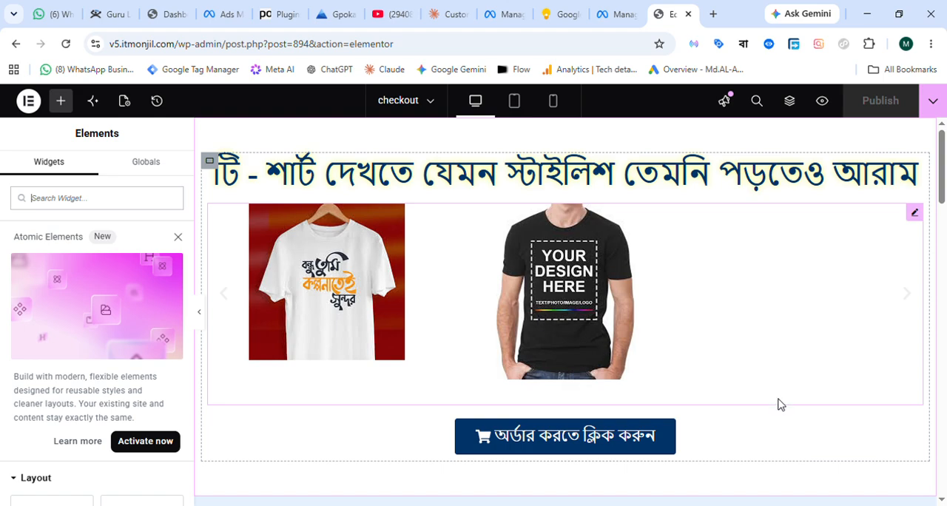
scroll(748, 387, down, 5)
scroll(758, 390, down, 8)
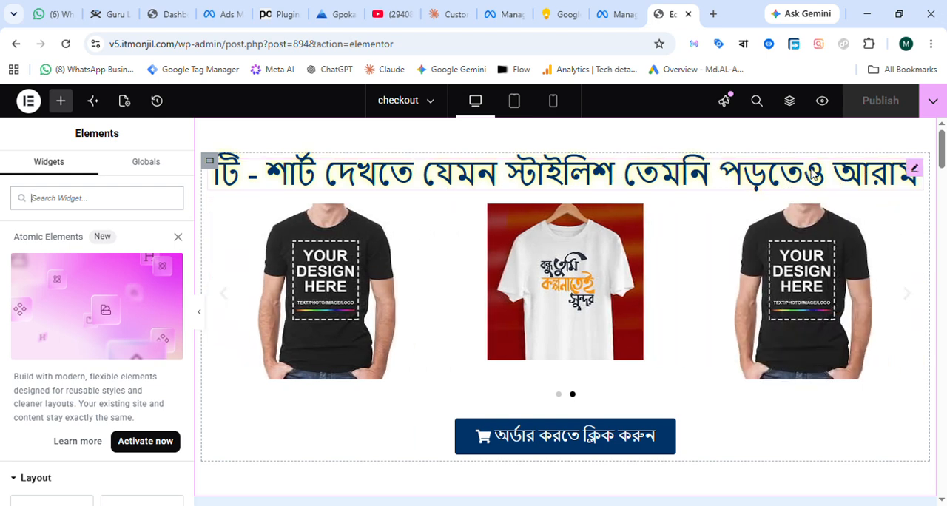
Set the main heading above the T-shirt carousel to the Hind Siliguri font with Bold weight.
click(914, 169)
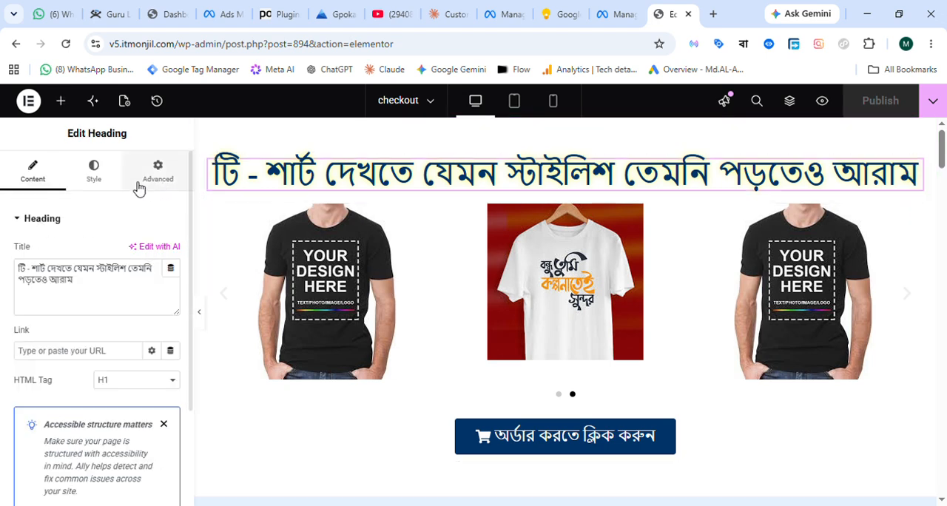
click(101, 180)
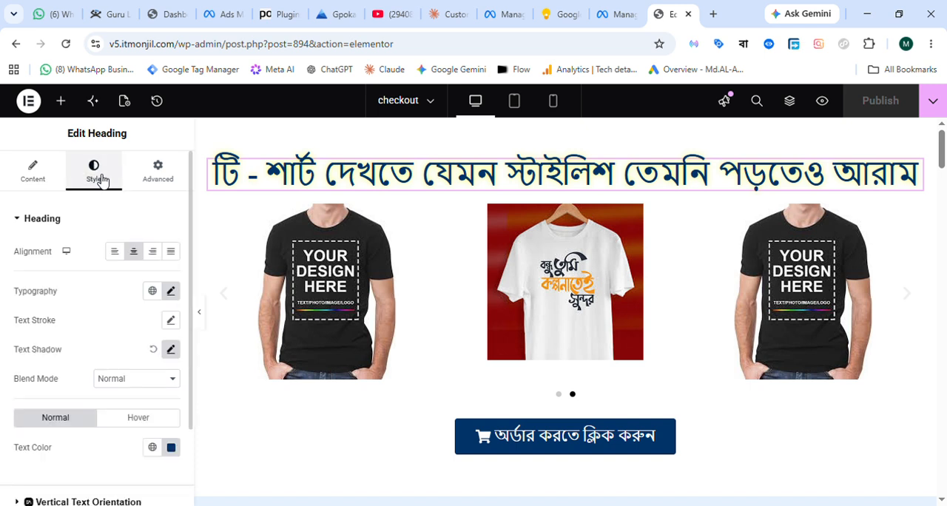
click(171, 292)
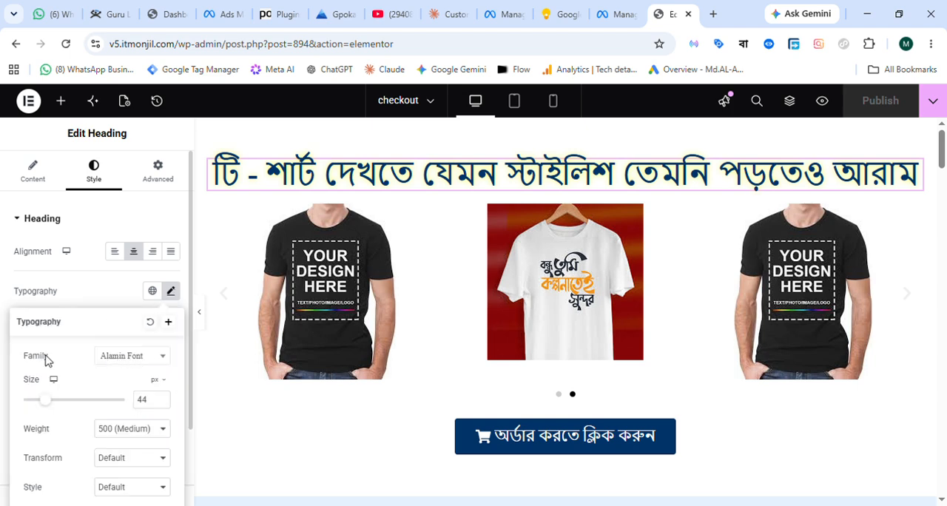
scroll(101, 297, down, 2)
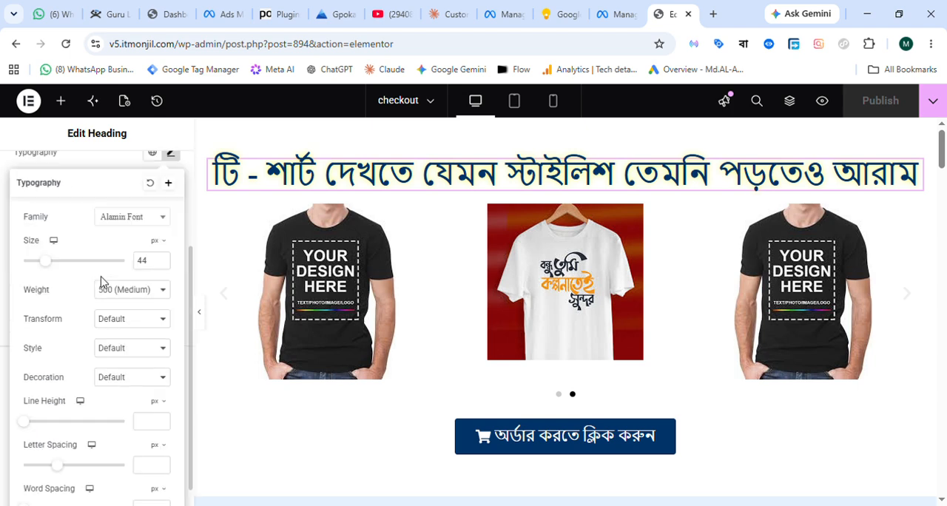
click(158, 220)
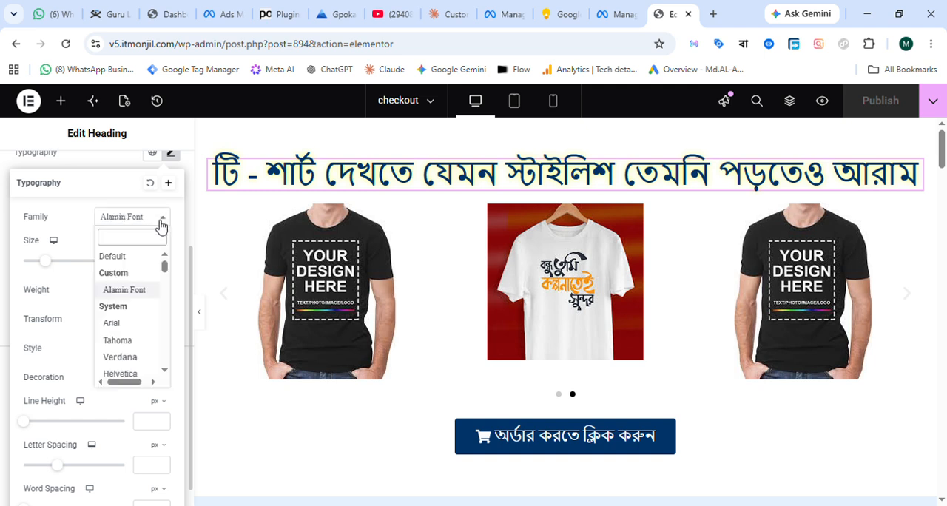
text(HIND)
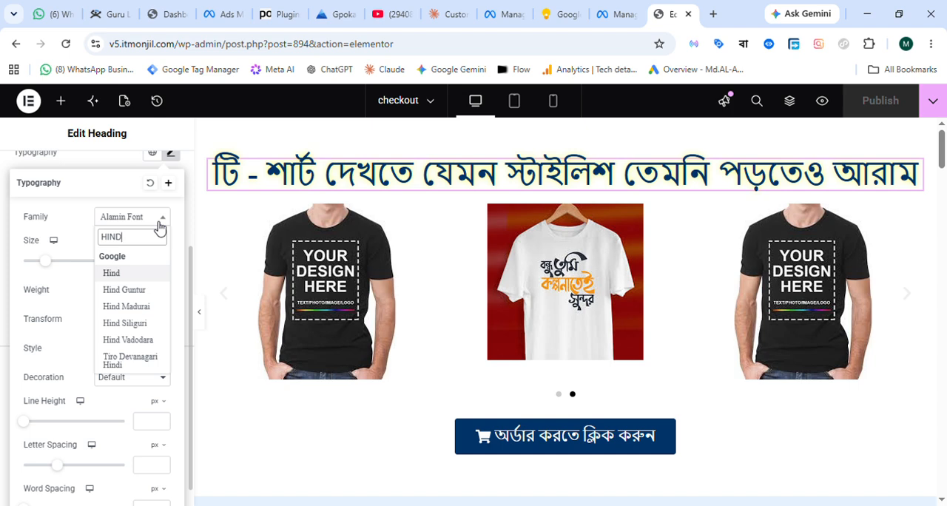
click(135, 324)
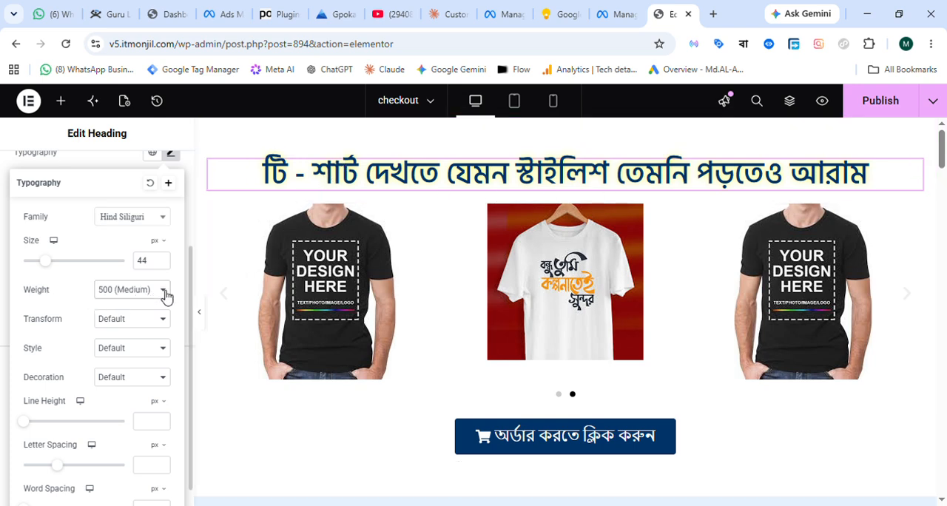
click(109, 489)
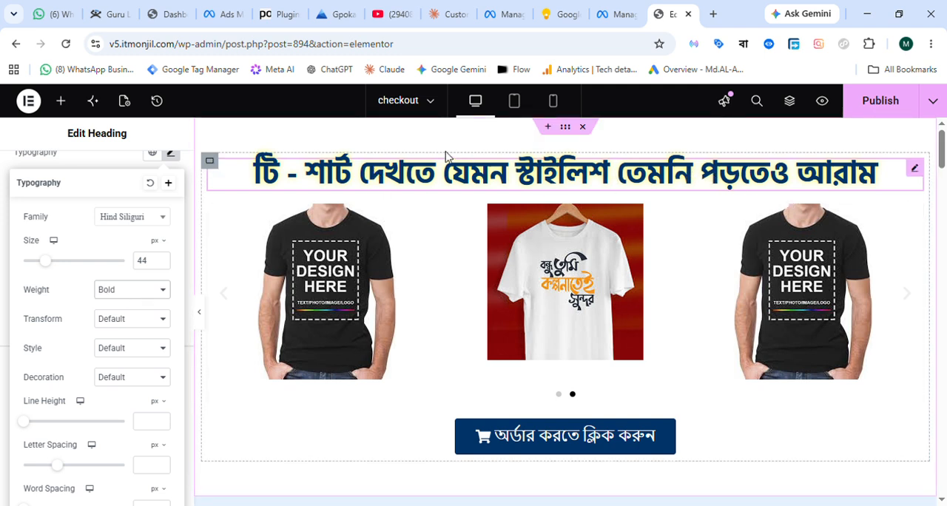
Set the order button under the first T-Shirt product card to the Hind Siliguri font with Bold weight.
scroll(695, 267, down, 2)
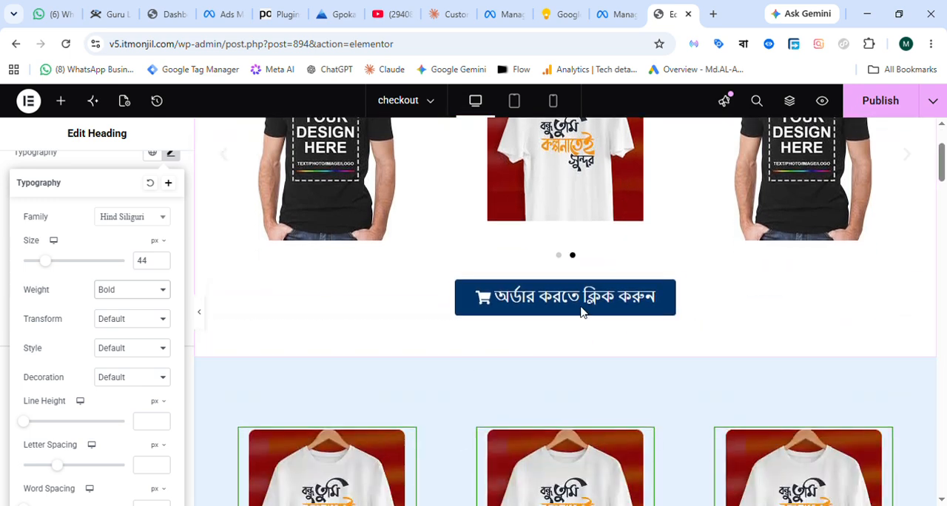
scroll(568, 378, down, 3)
scroll(577, 352, down, 1)
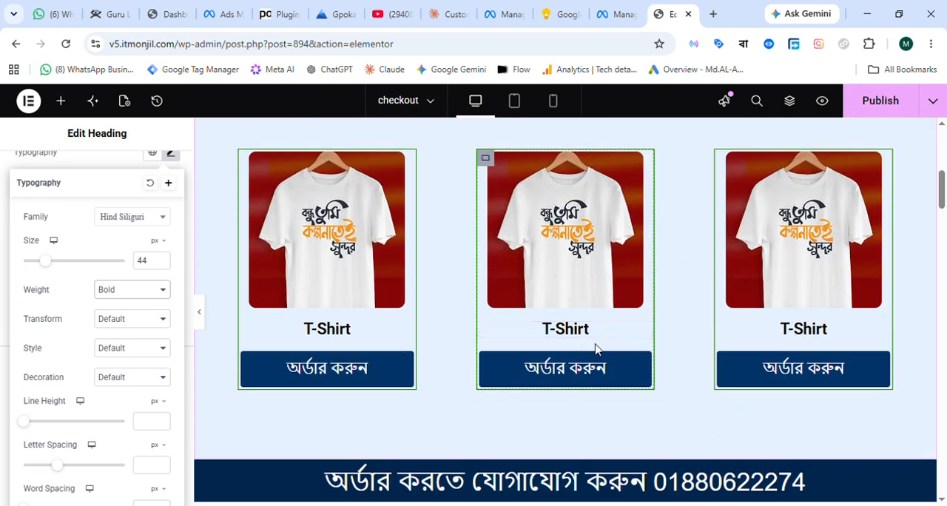
scroll(392, 333, down, 1)
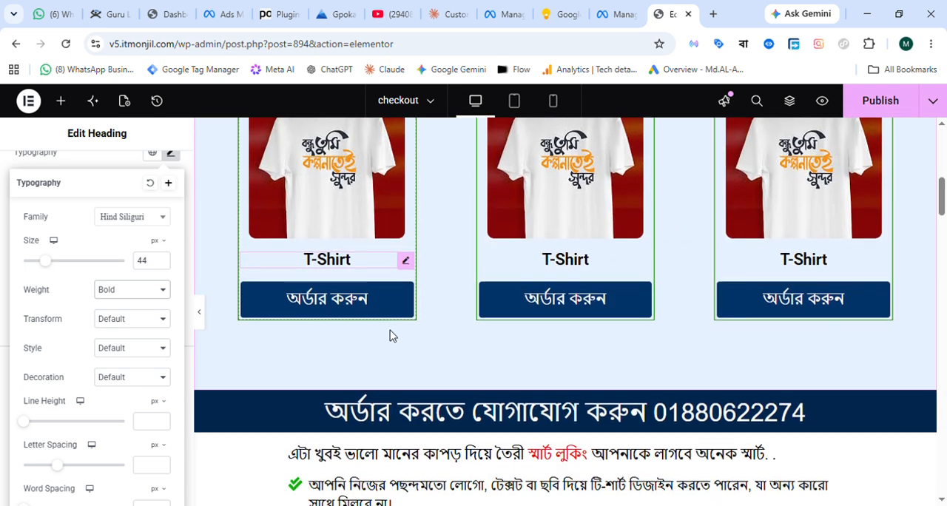
click(406, 290)
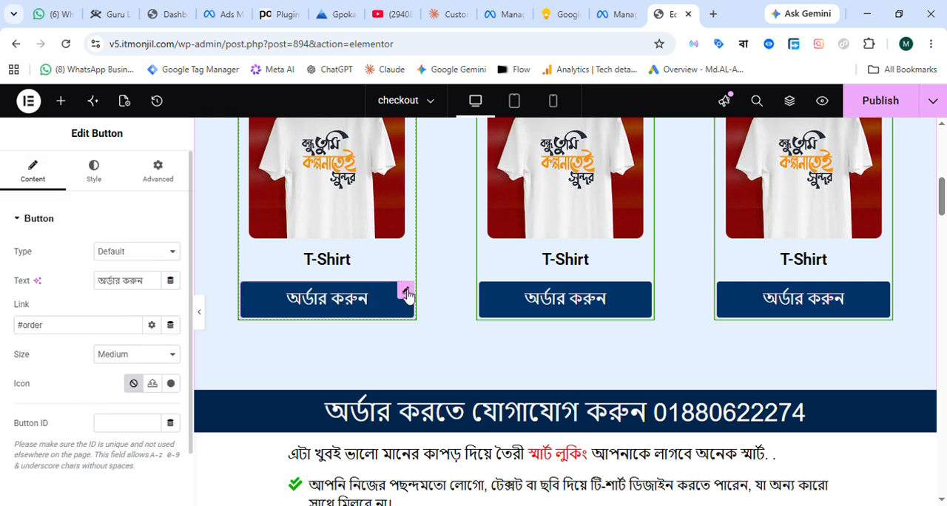
click(108, 179)
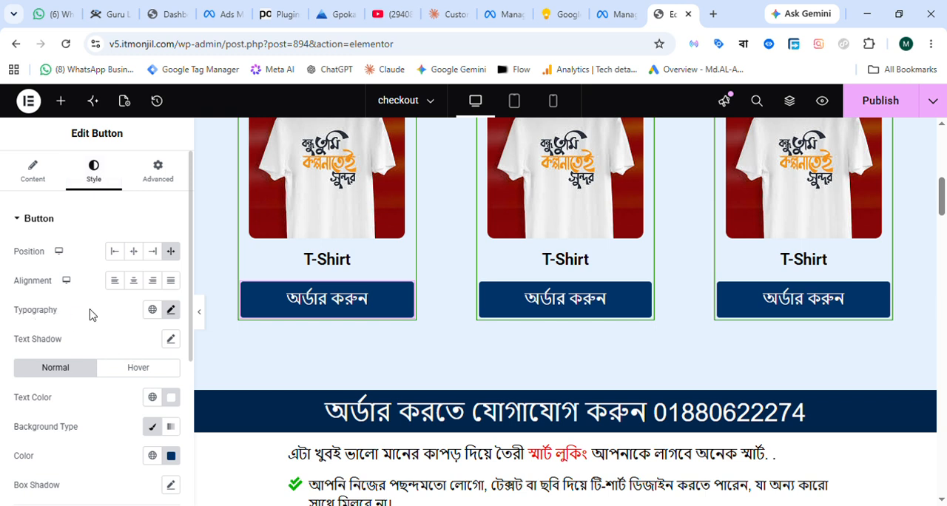
click(171, 310)
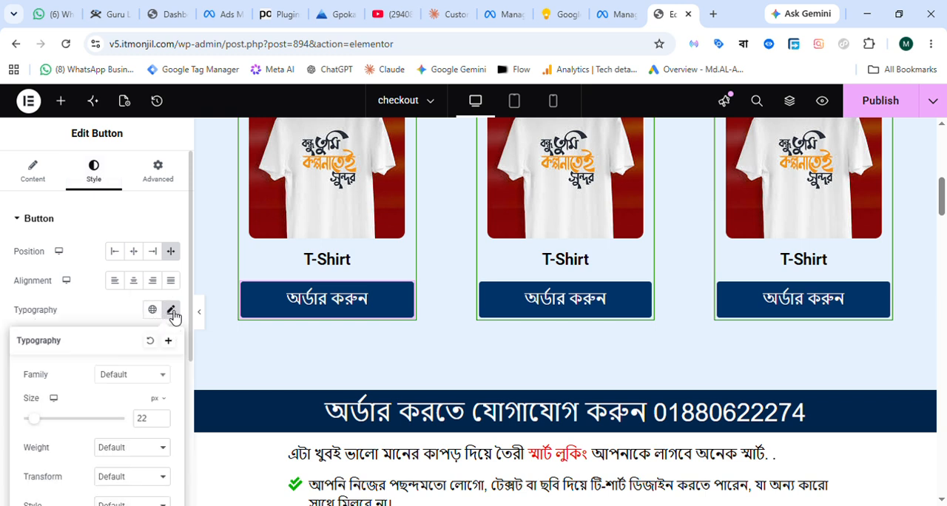
click(163, 379)
text(HIND)
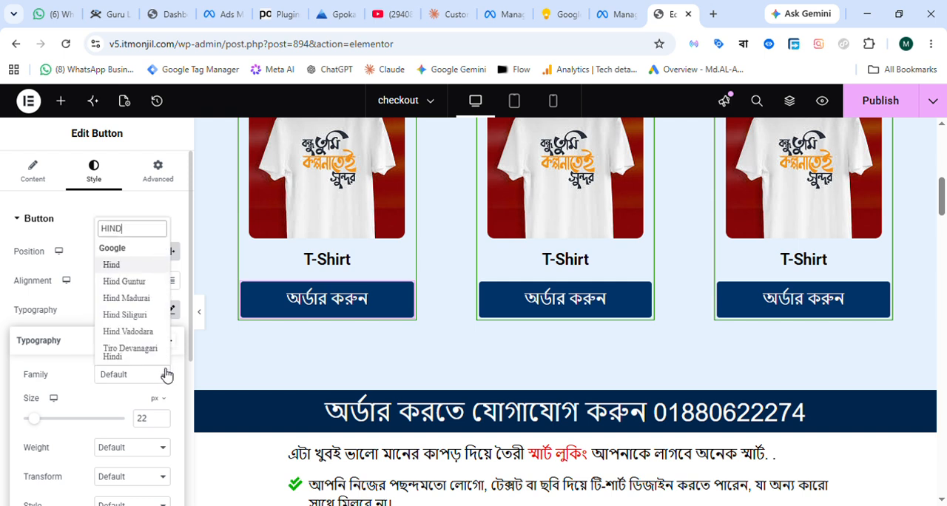
click(123, 317)
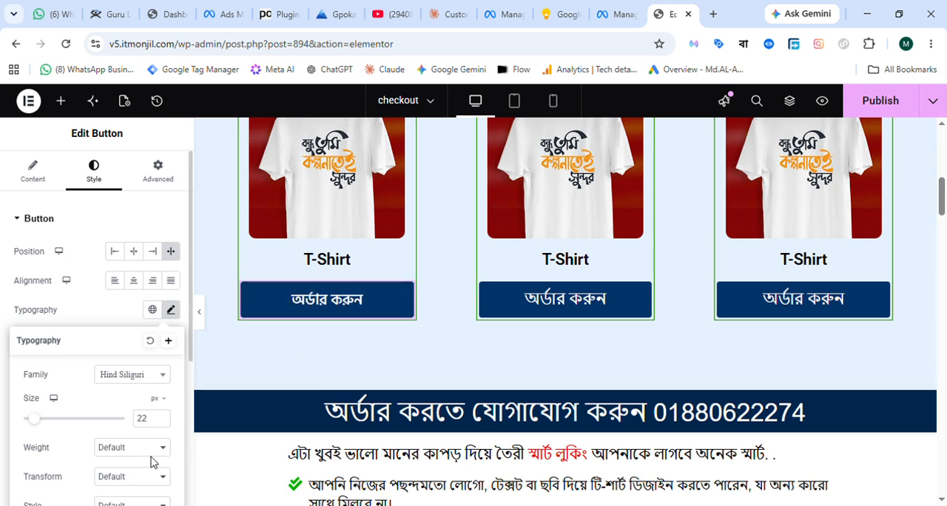
click(116, 438)
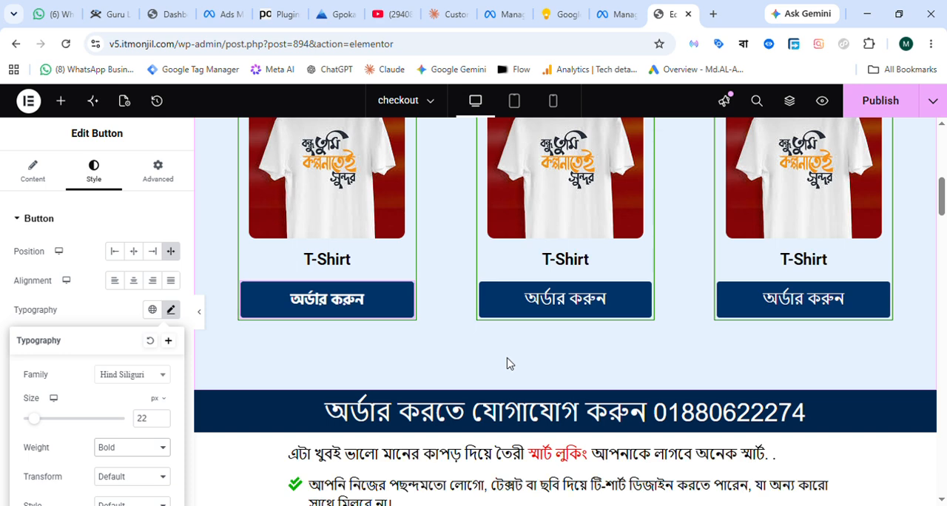
Open the typography settings of the heading above the green check-mark list.
scroll(508, 363, down, 3)
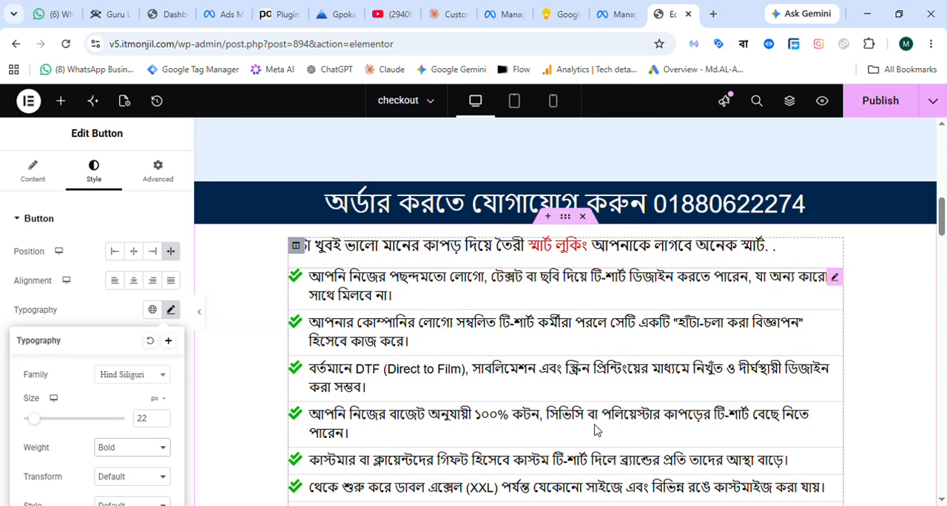
scroll(473, 301, down, 1)
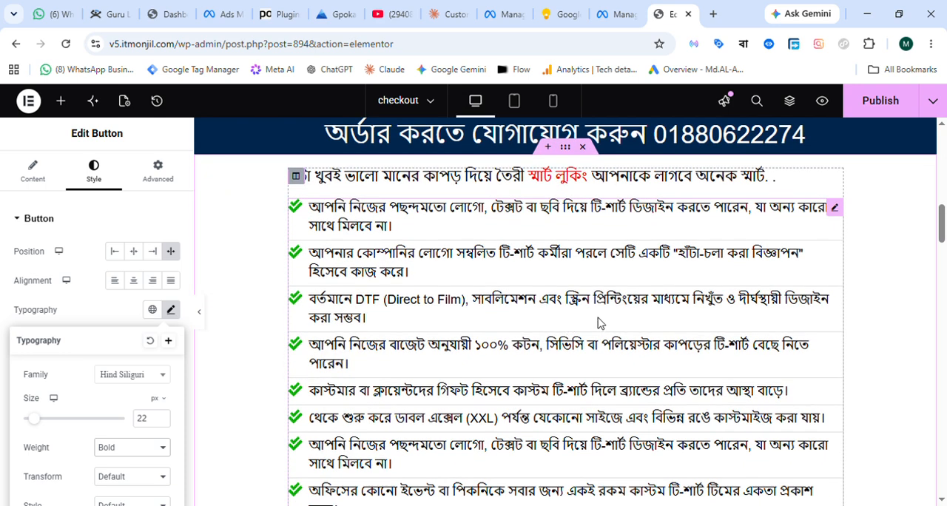
scroll(566, 323, up, 1)
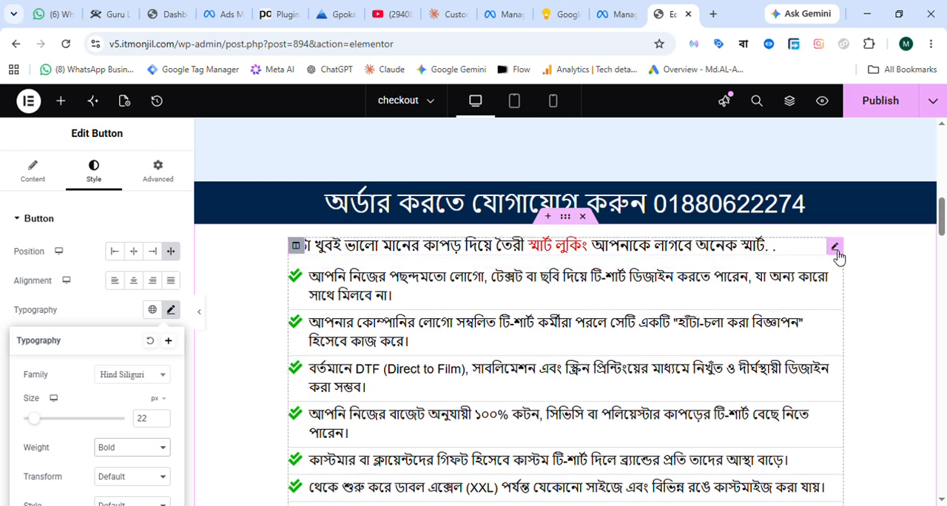
click(836, 248)
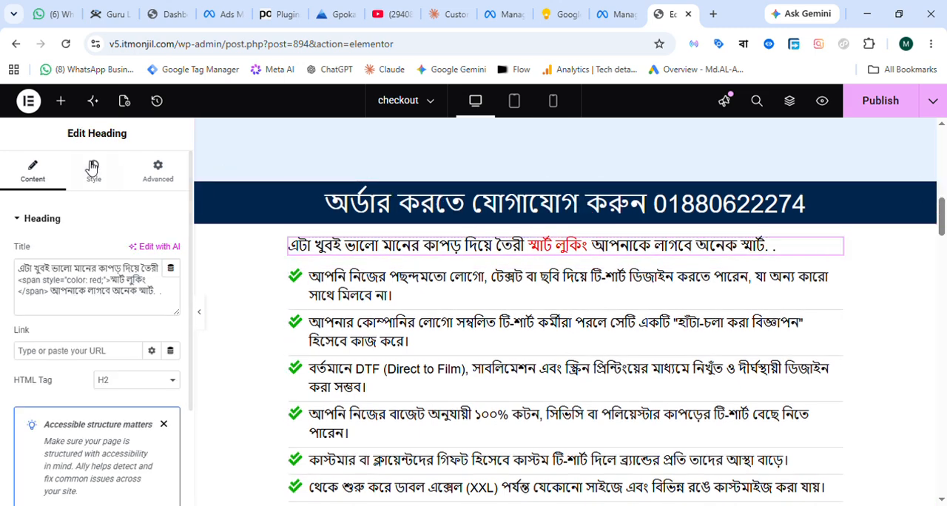
click(97, 170)
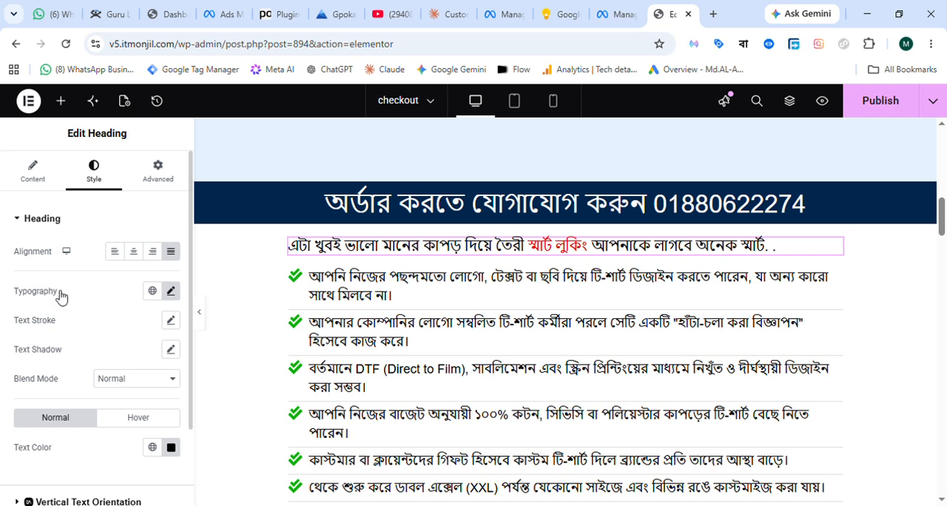
click(169, 295)
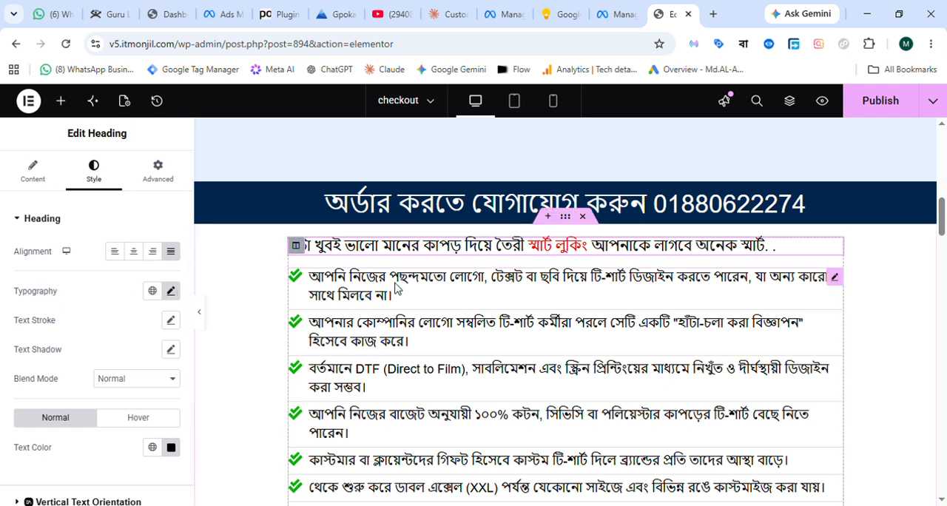
Set the text of the green check-mark list to the Hind Siliguri font with Bold weight.
click(840, 280)
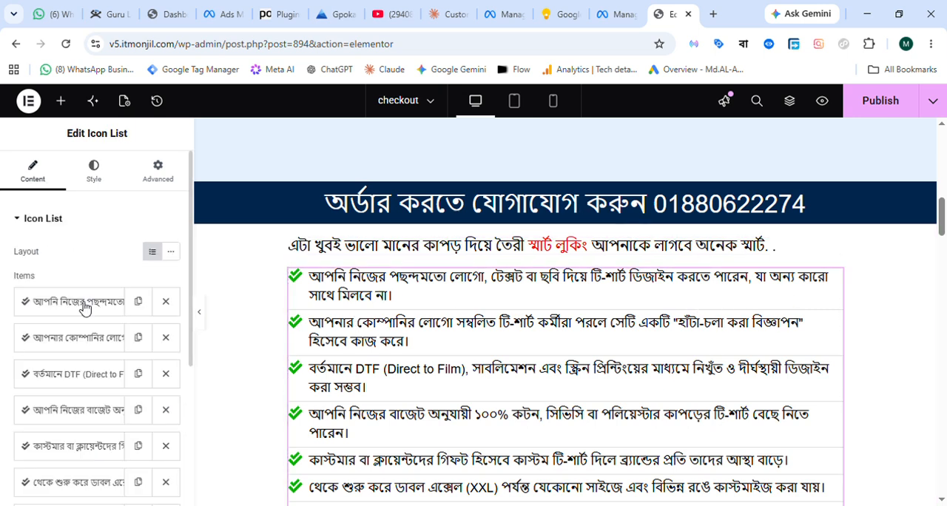
scroll(86, 310, down, 1)
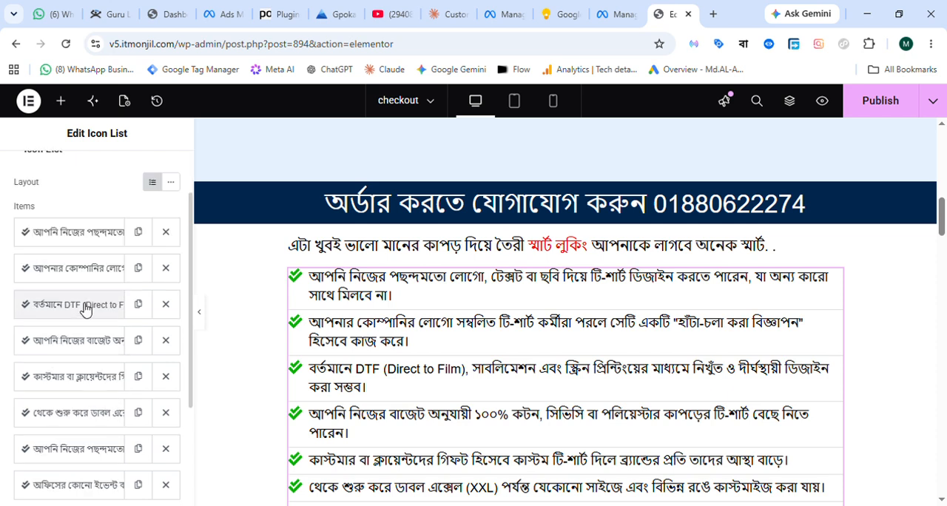
scroll(86, 312, up, 1)
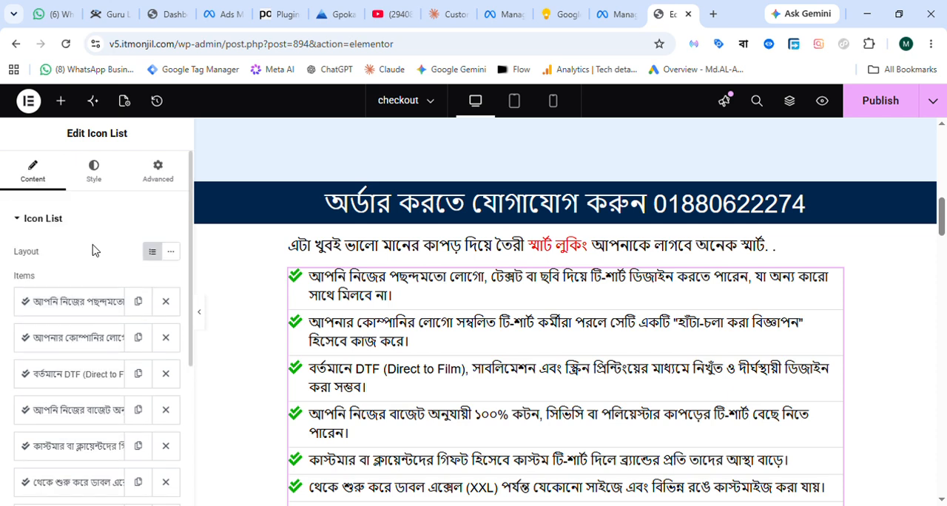
click(99, 176)
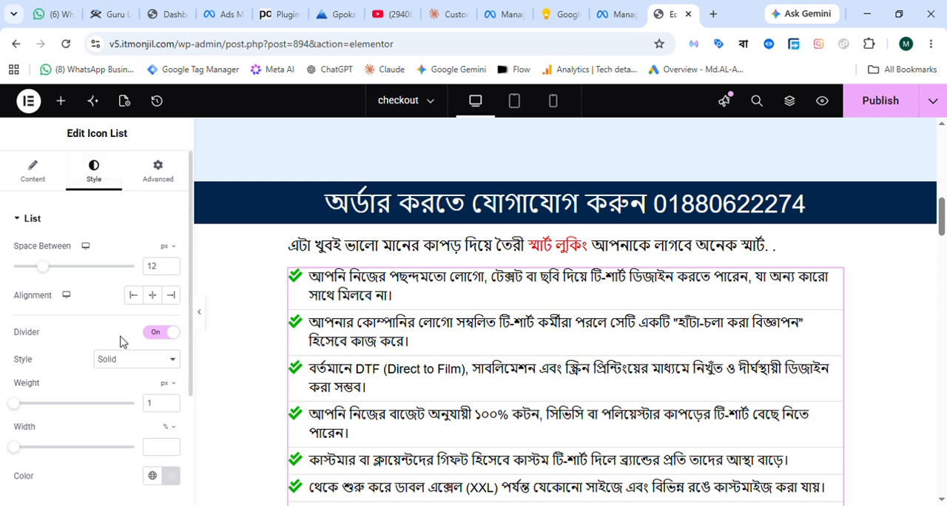
scroll(92, 294, down, 3)
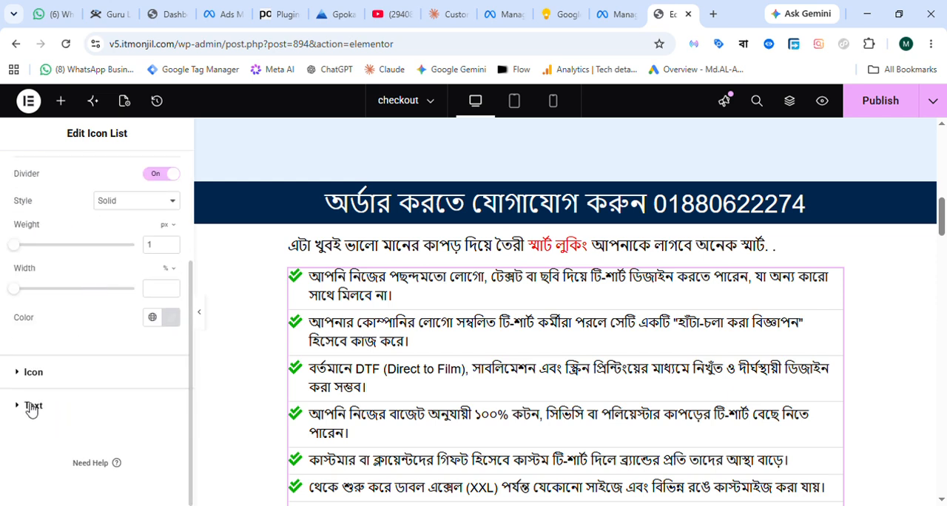
click(33, 407)
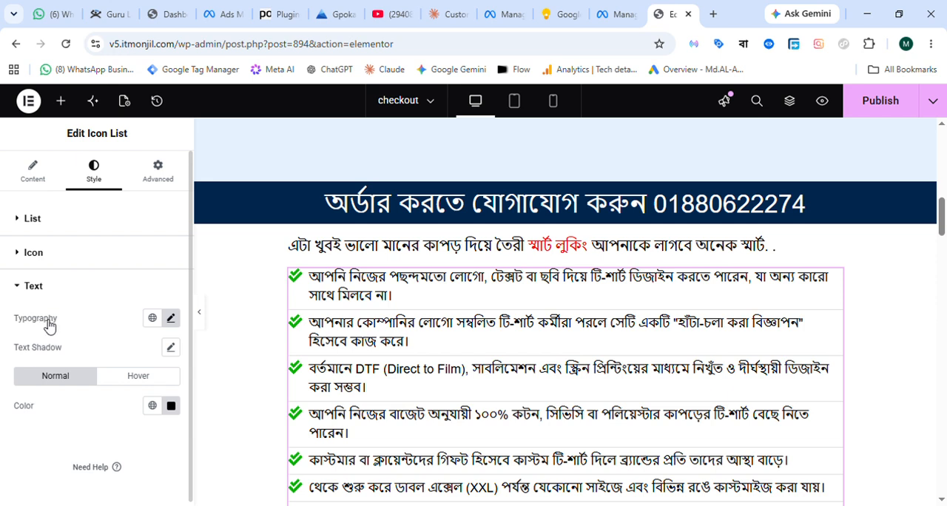
click(171, 319)
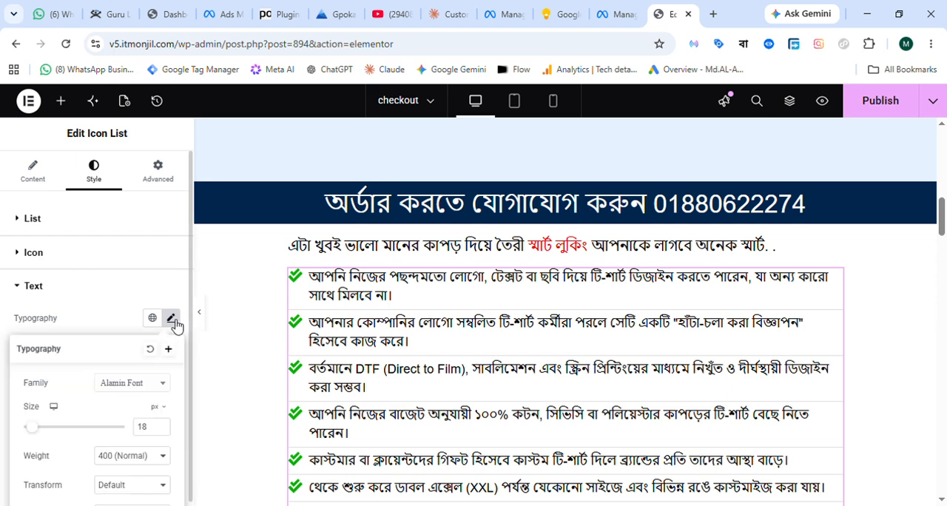
click(153, 389)
text(HIND)
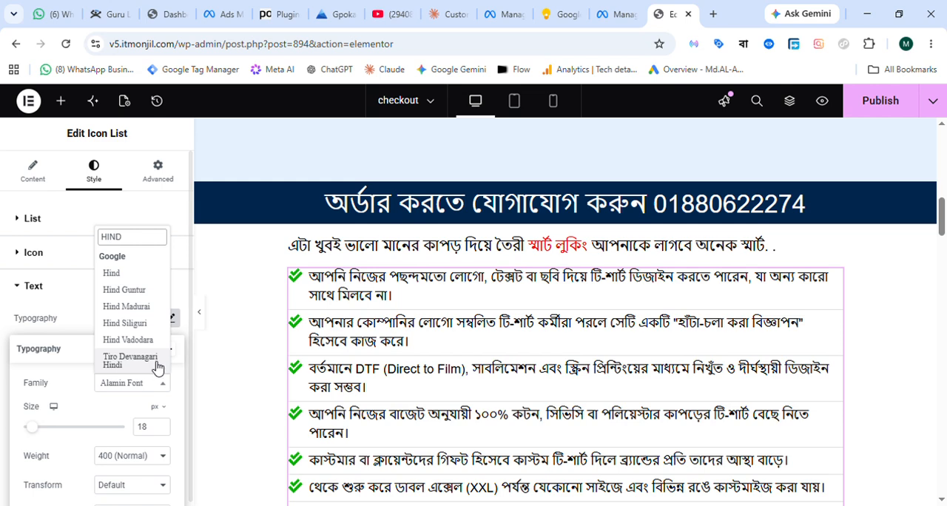
click(139, 324)
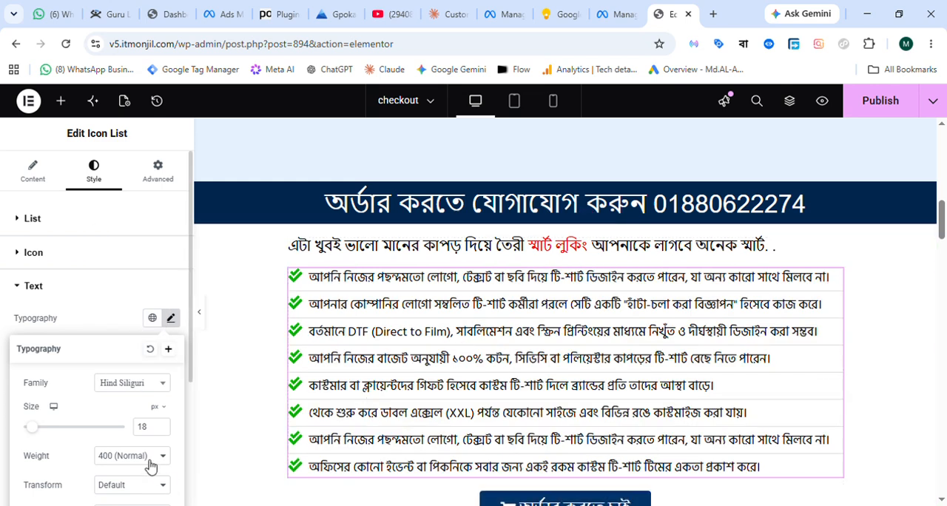
click(110, 442)
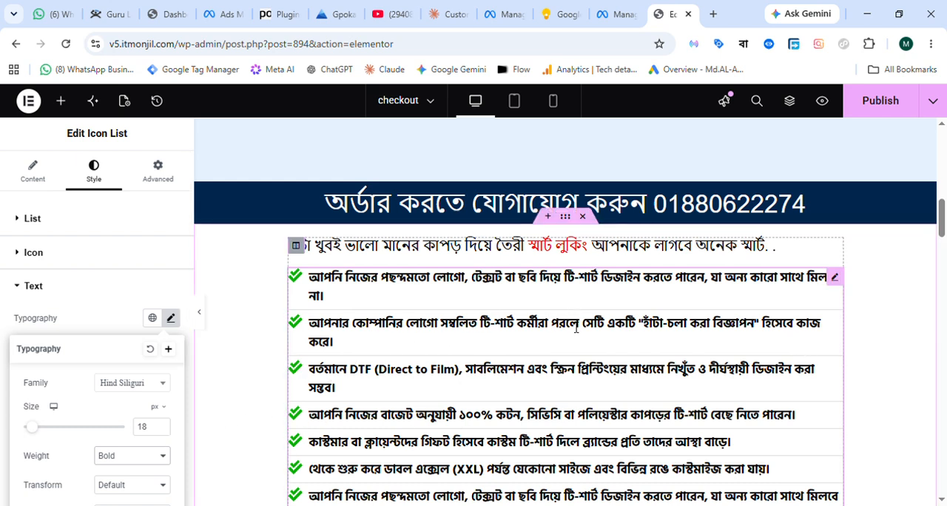
Set the text size of the green check-mark list to 25 px.
scroll(568, 321, down, 1)
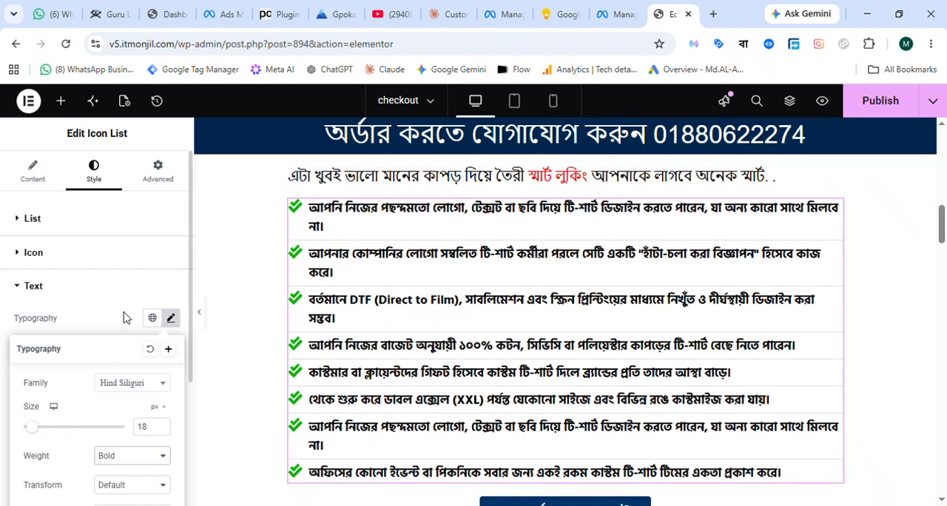
scroll(111, 320, down, 1)
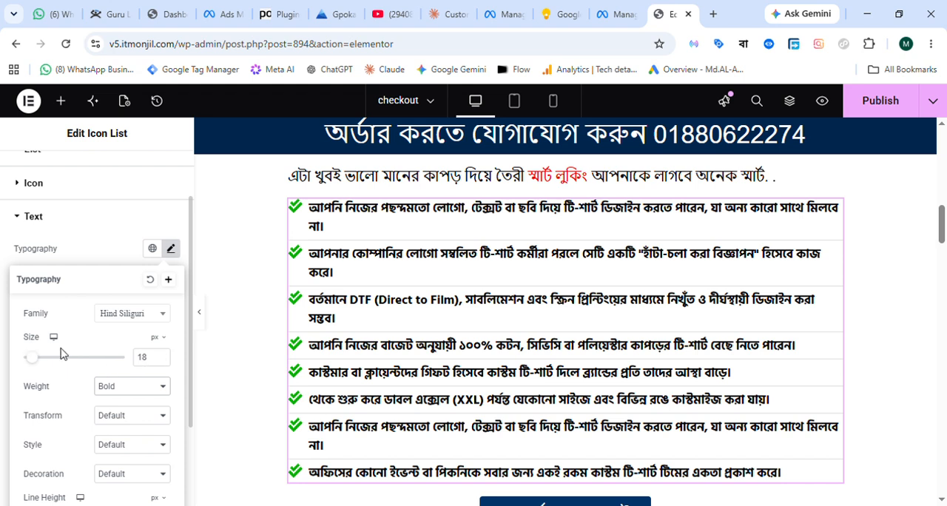
click(155, 362)
key(BackSpace)
key(BackSpace)
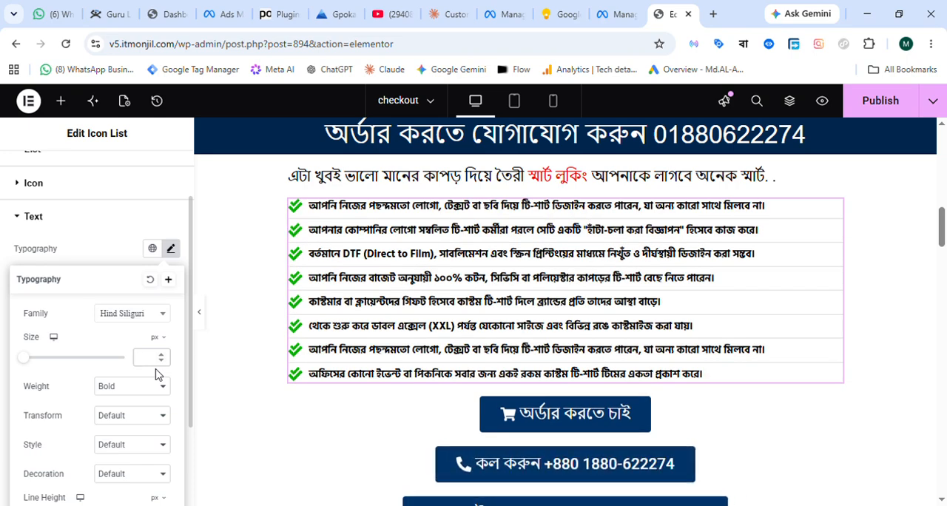
text(25)
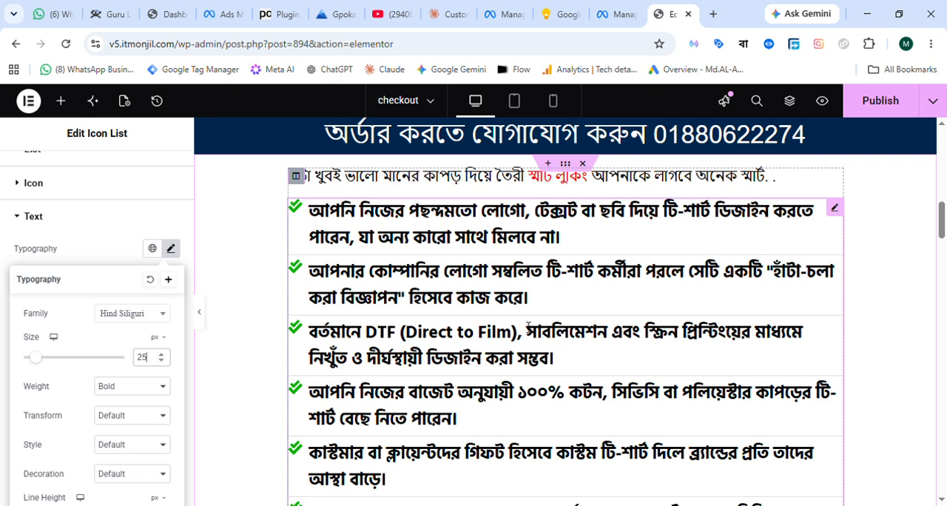
Set the heading above the green check-mark list to 25 px with Bold weight.
scroll(680, 288, up, 1)
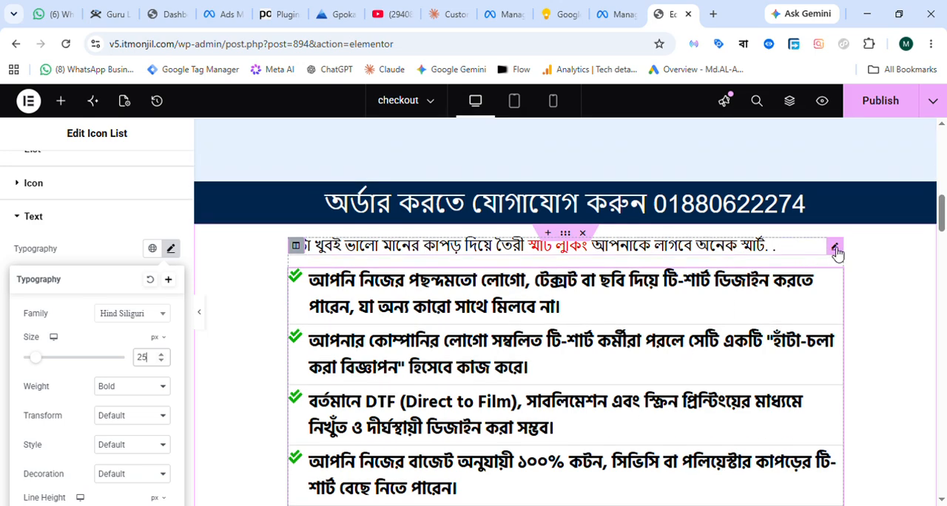
click(836, 248)
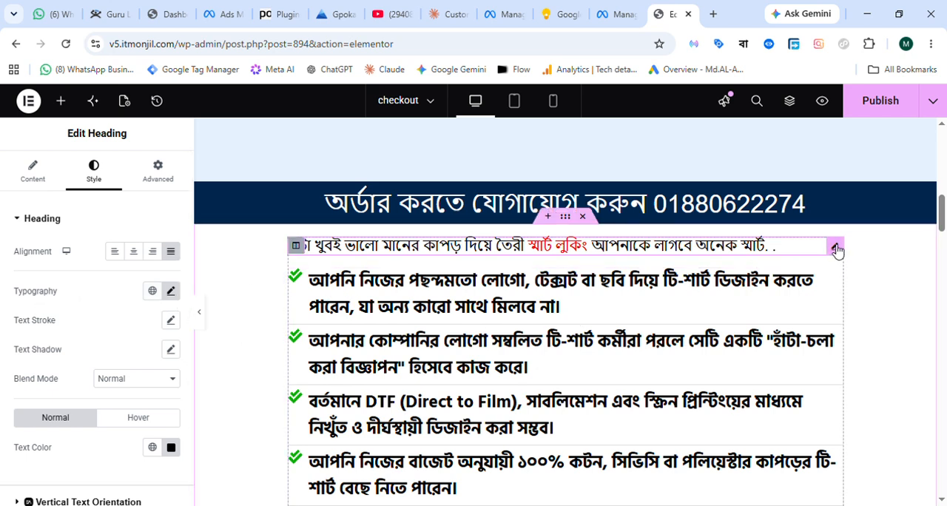
click(172, 292)
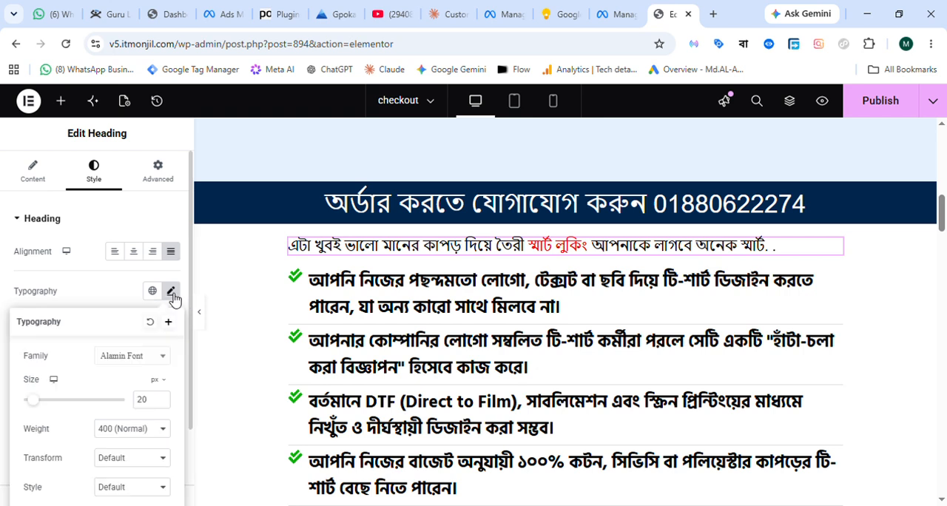
click(160, 397)
click(162, 397)
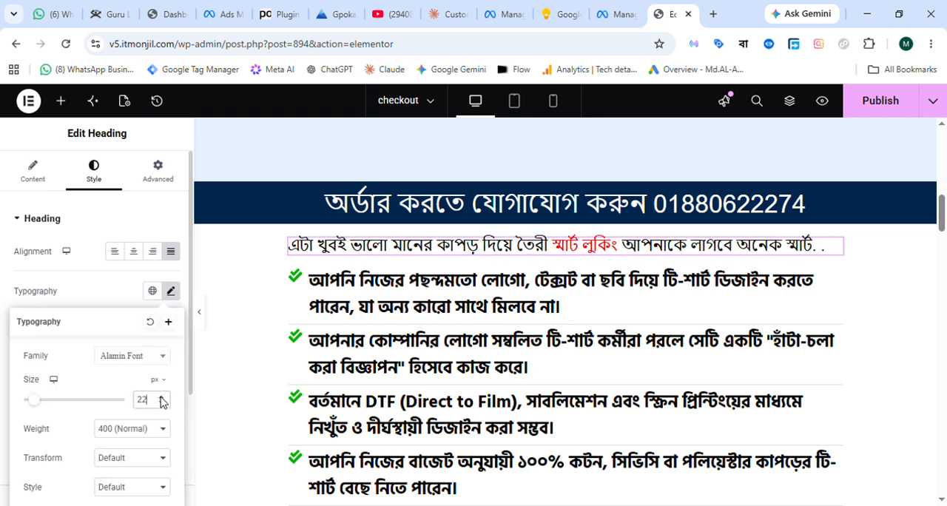
click(162, 397)
click(161, 398)
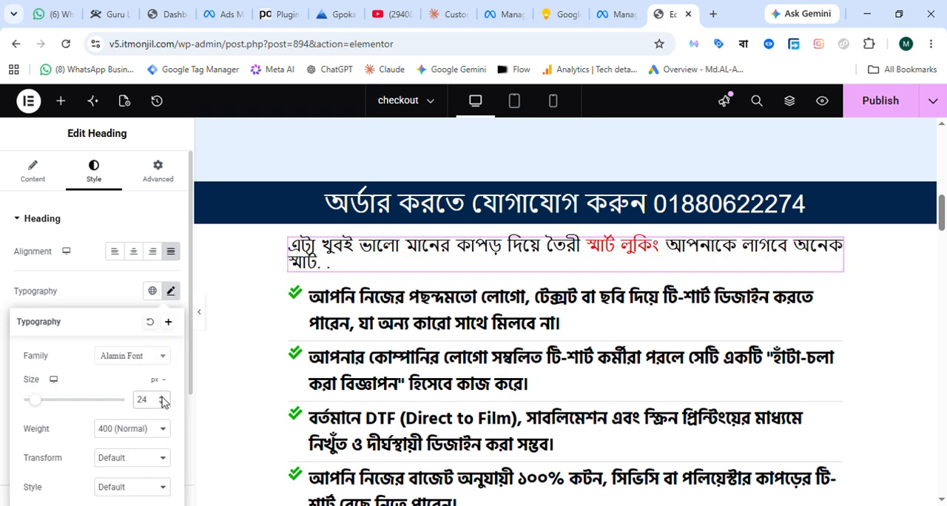
click(161, 397)
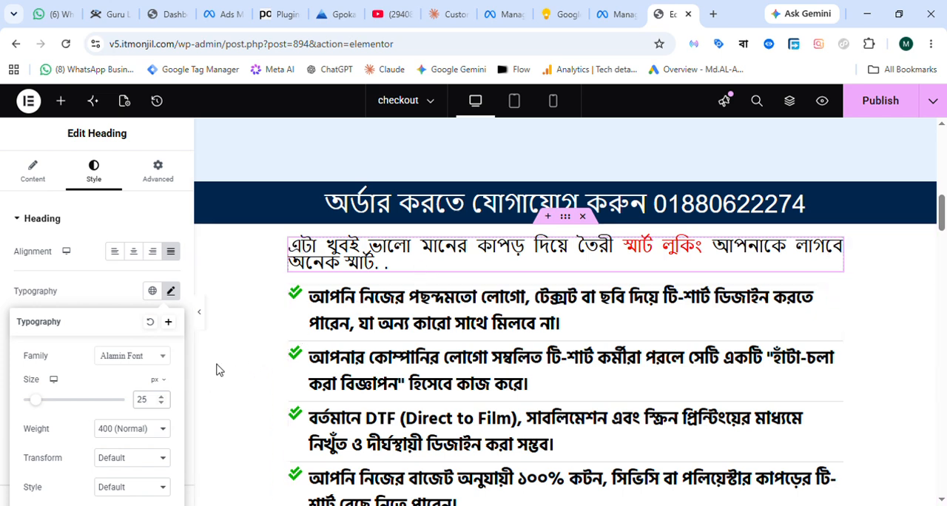
click(118, 427)
click(115, 418)
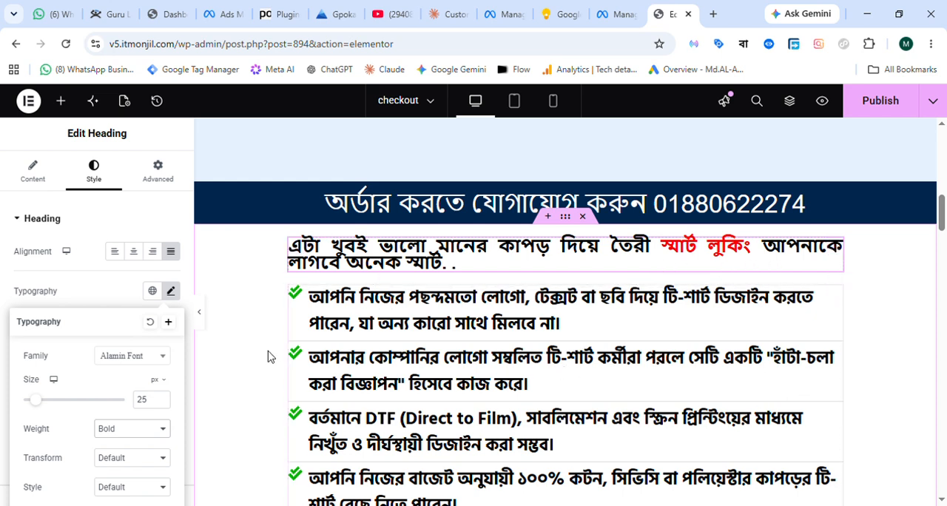
Increase the line height of the heading above the check-mark list to 29 px and publish the page.
scroll(130, 374, down, 3)
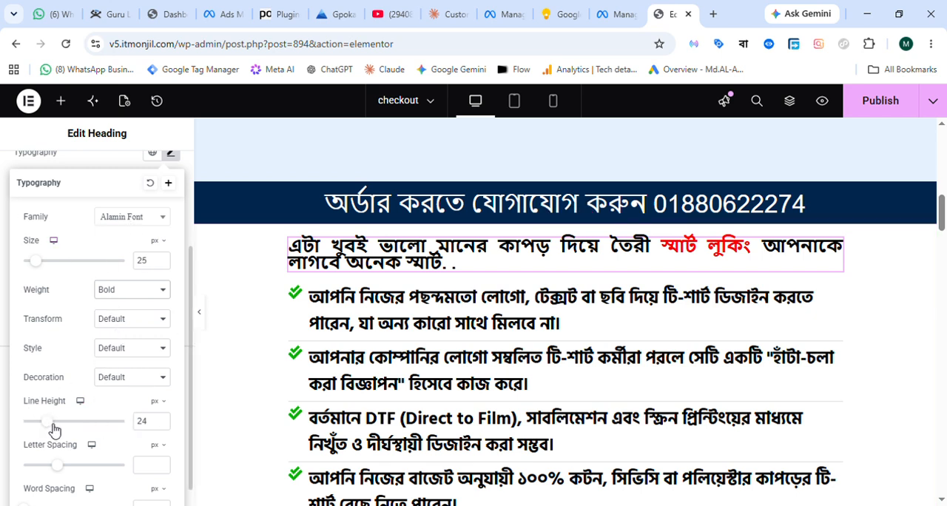
mouse_move(54, 430)
mouse_down()
mouse_move(86, 428)
mouse_move(60, 425)
mouse_up()
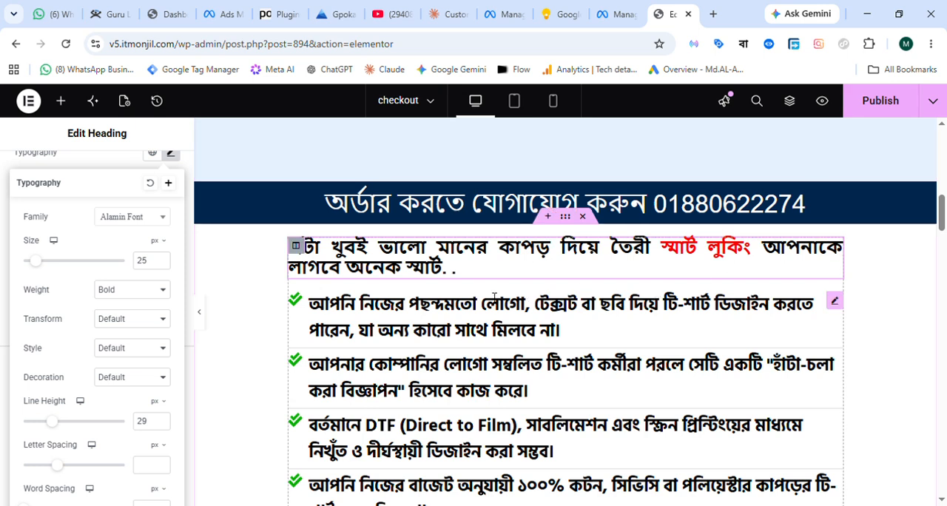
click(886, 106)
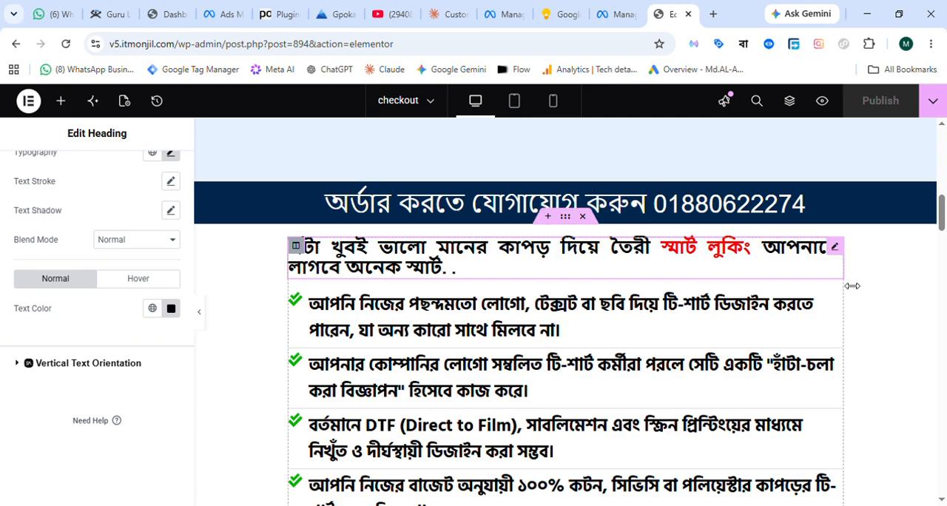
Look over the whole checkout page, from the product cards and offer prices to the billing form, to review its text styling.
scroll(471, 305, down, 2)
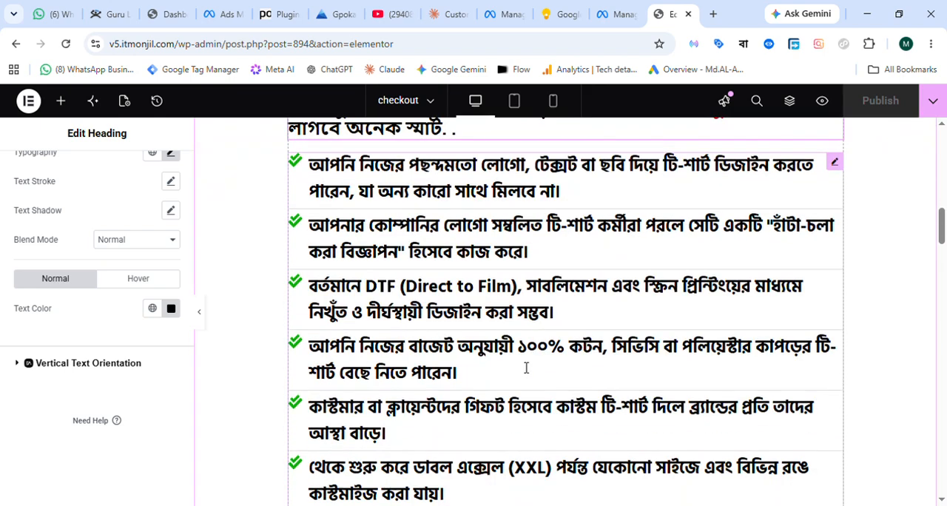
scroll(526, 368, up, 5)
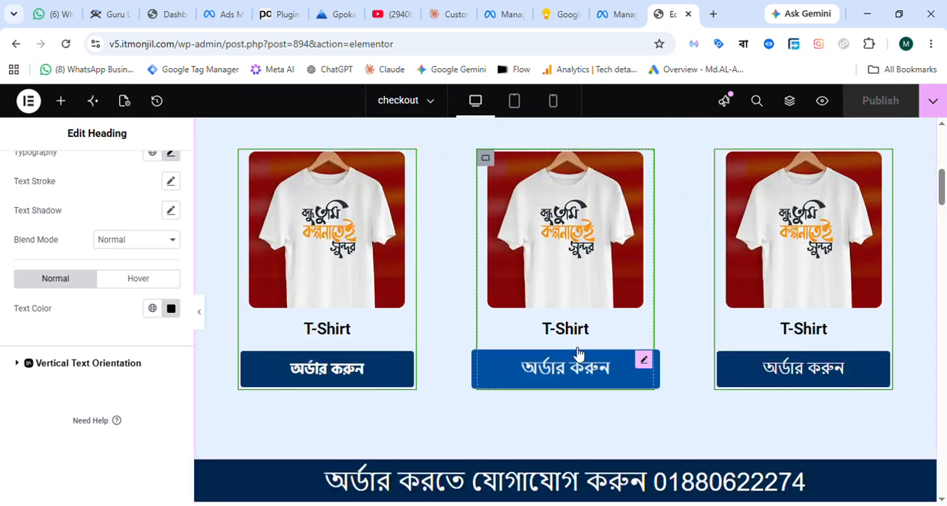
scroll(621, 311, up, 4)
scroll(641, 360, down, 3)
scroll(641, 360, down, 15)
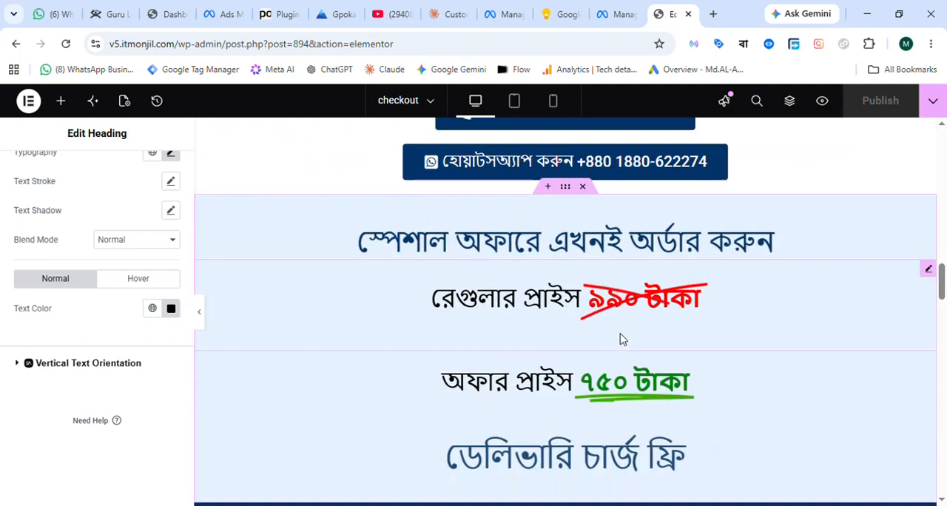
scroll(621, 338, down, 5)
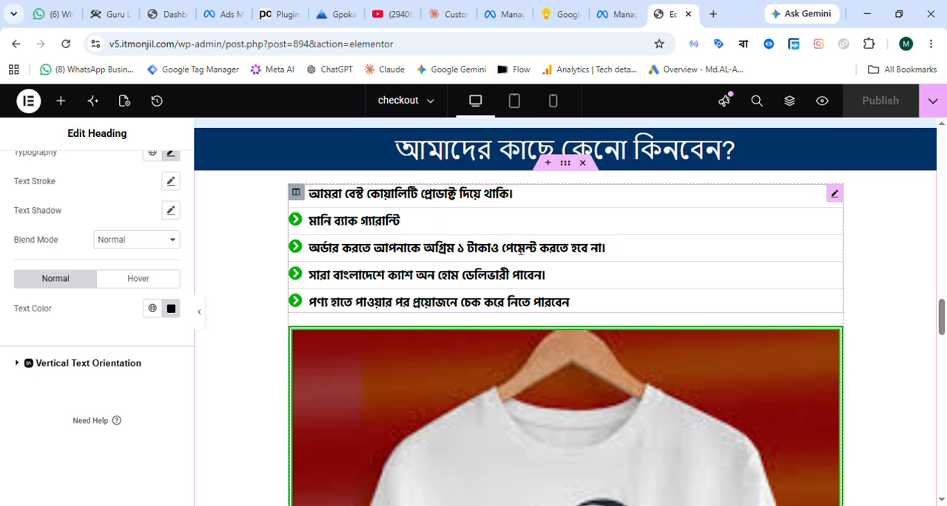
scroll(584, 264, down, 9)
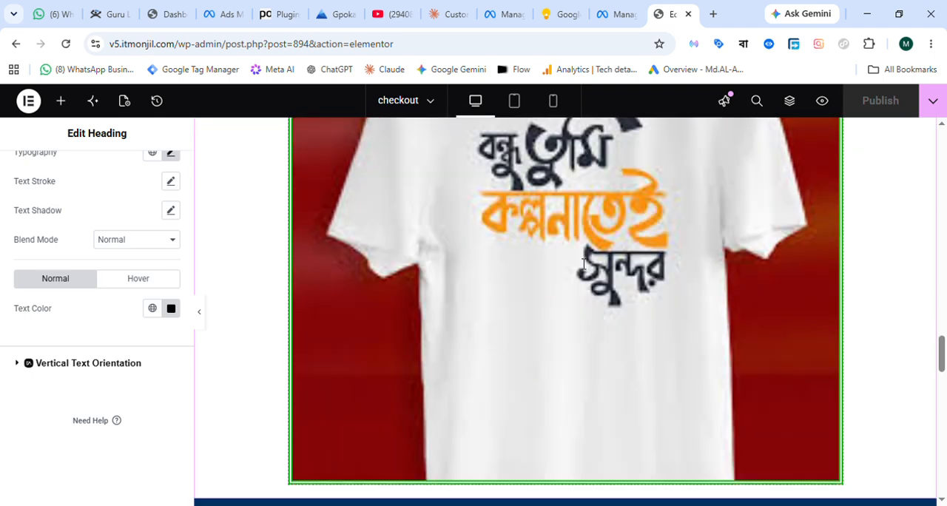
scroll(584, 264, down, 7)
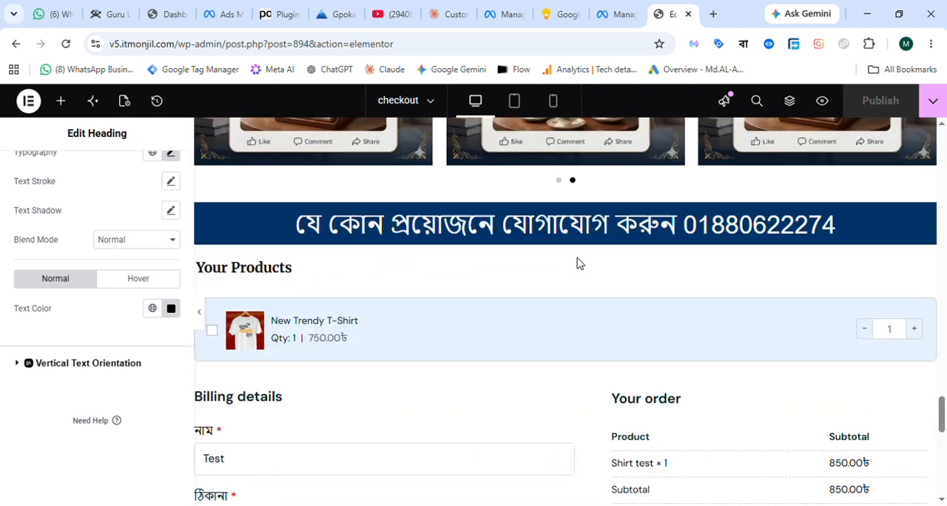
scroll(387, 353, down, 2)
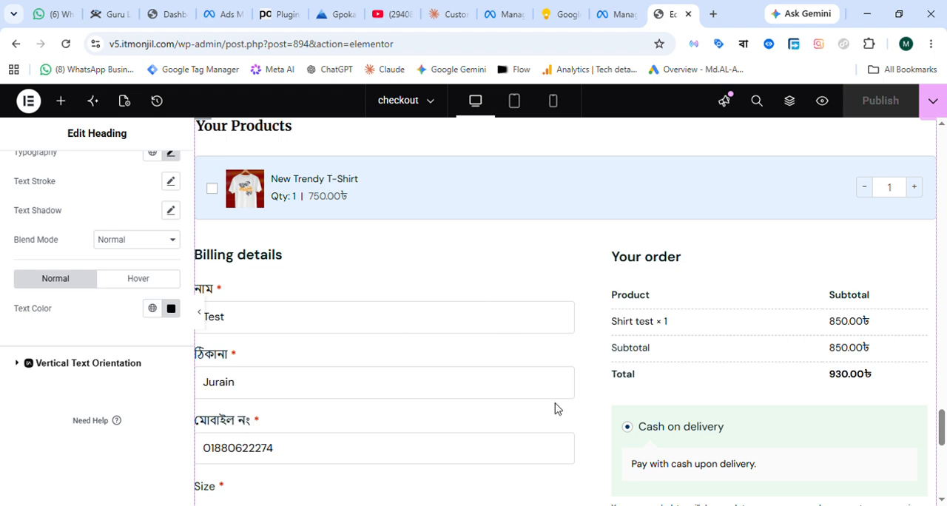
scroll(659, 306, up, 2)
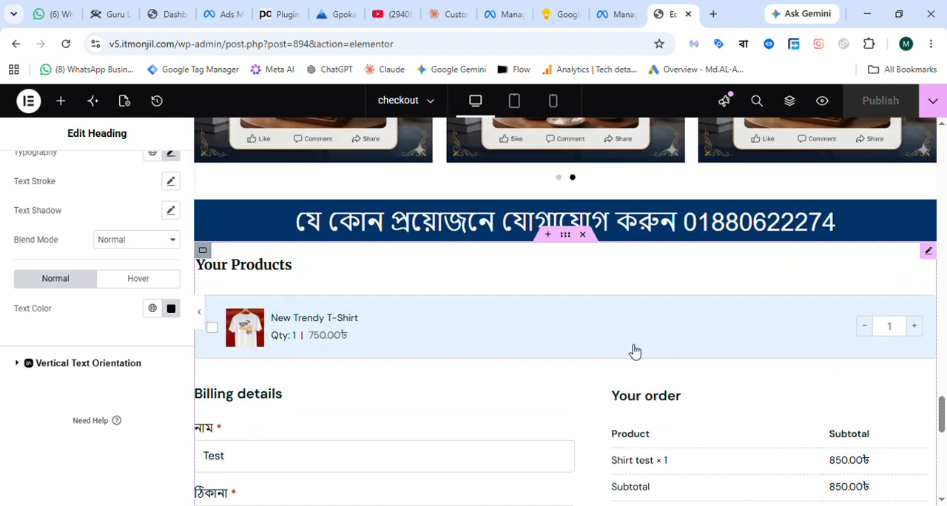
scroll(662, 348, up, 10)
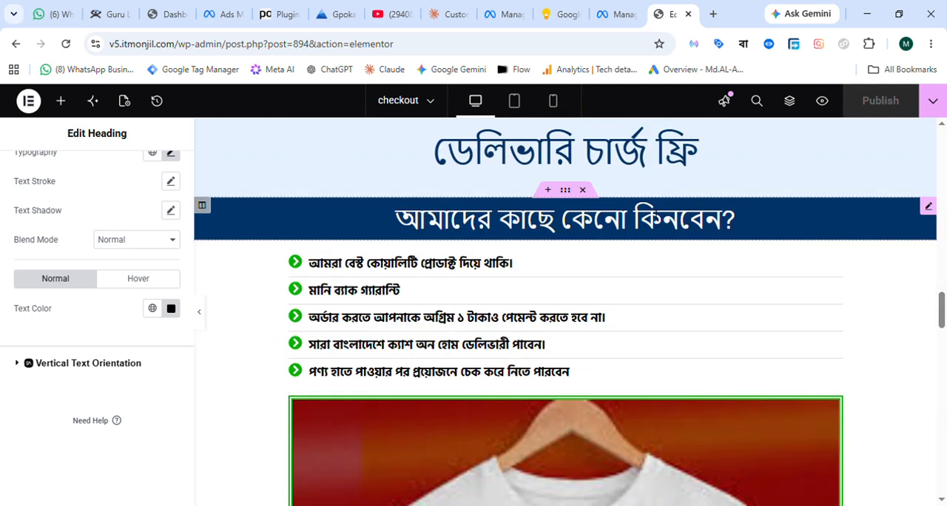
scroll(655, 216, up, 15)
scroll(612, 219, up, 5)
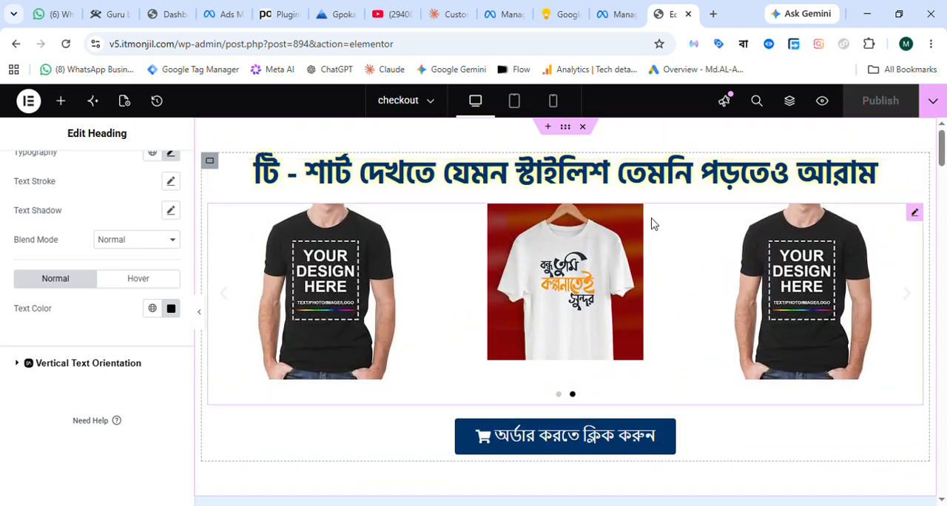
Review the top section of the checkout page, from the main heading past the T-shirt carousel to the order button.
click(916, 169)
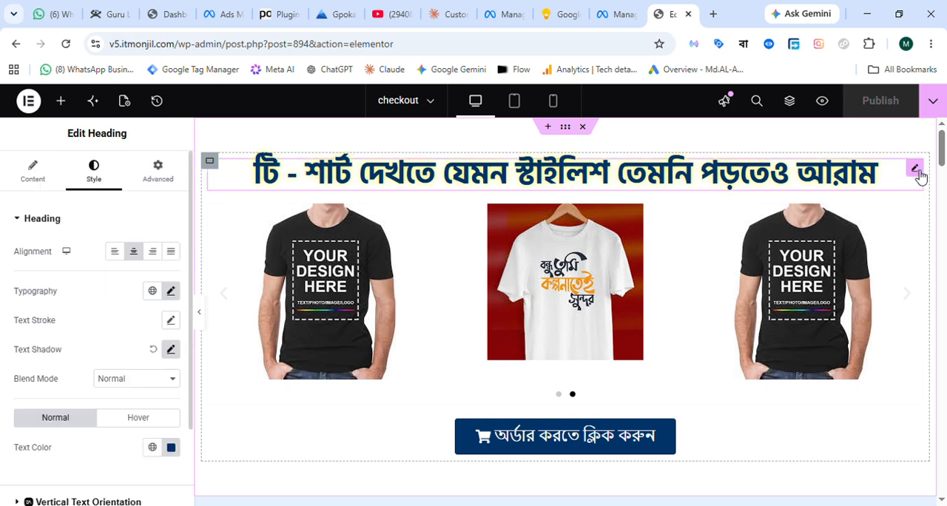
scroll(545, 281, down, 1)
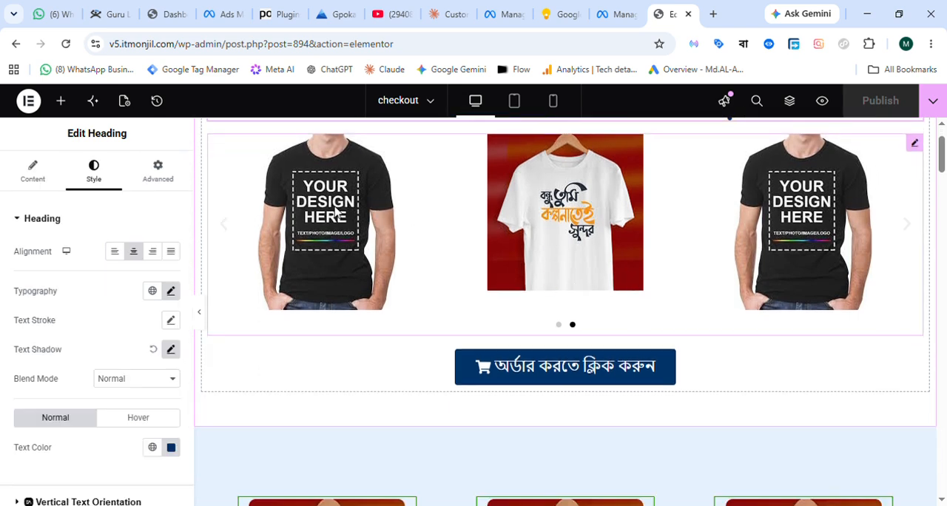
scroll(470, 231, up, 1)
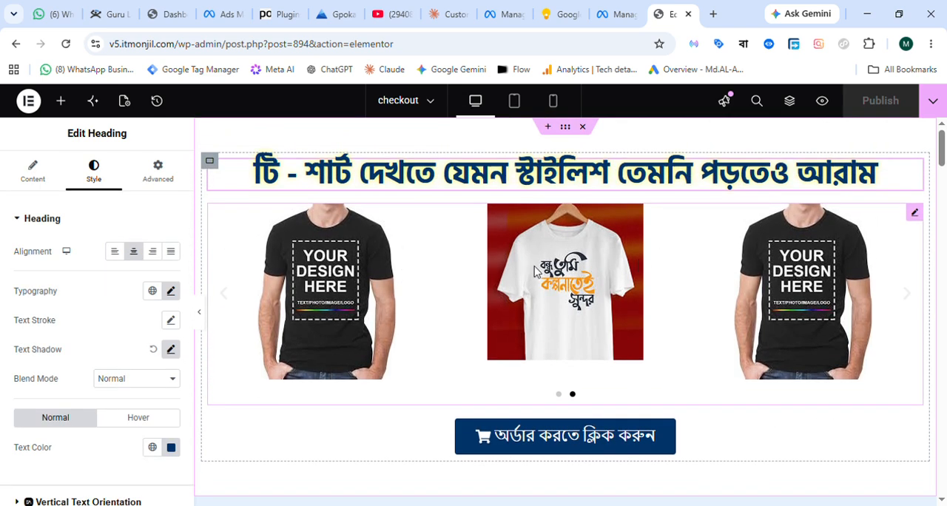
scroll(551, 258, down, 2)
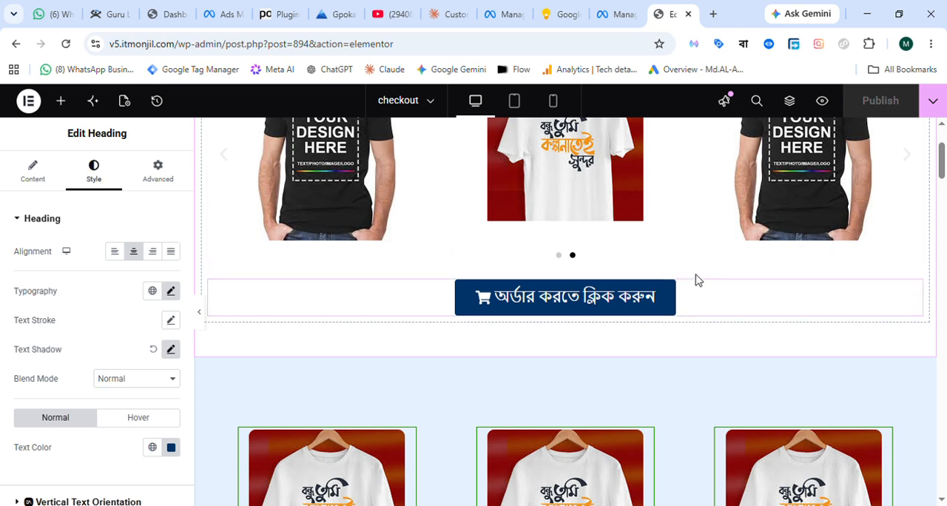
scroll(686, 251, up, 2)
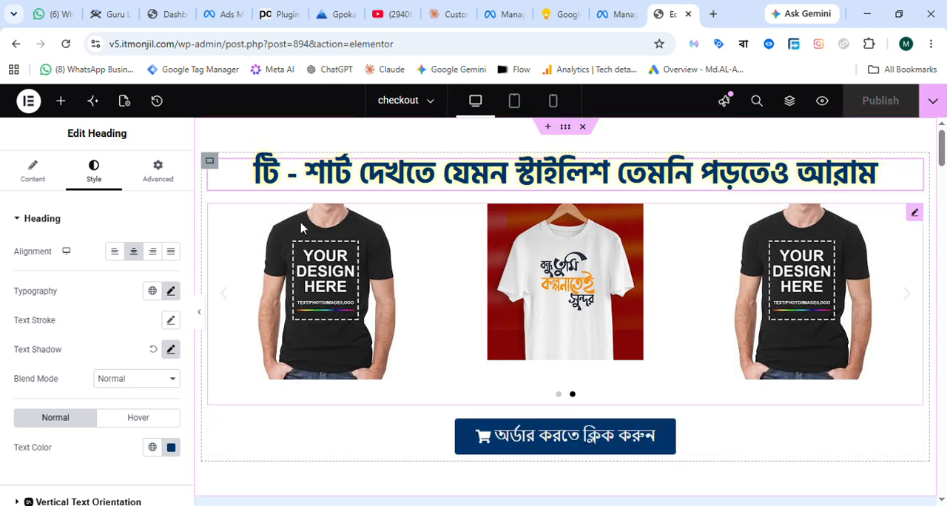
scroll(685, 282, down, 2)
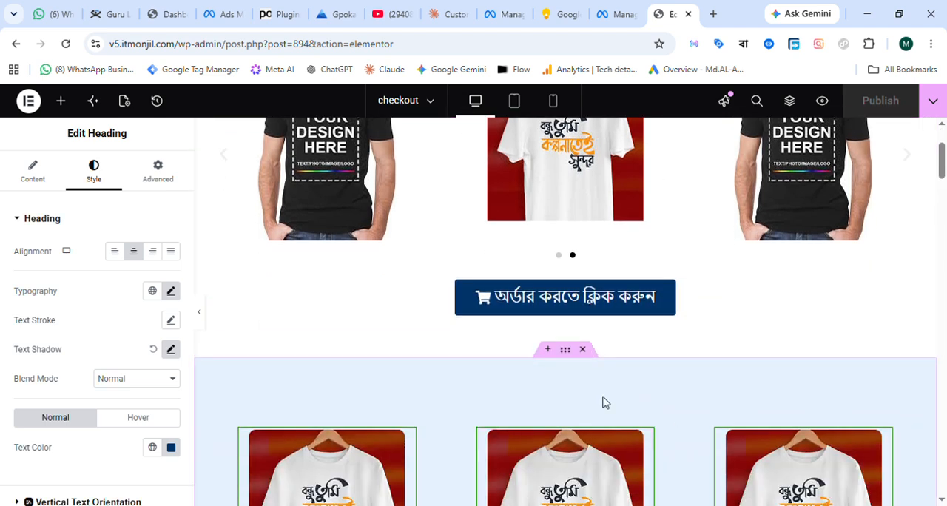
scroll(514, 246, up, 2)
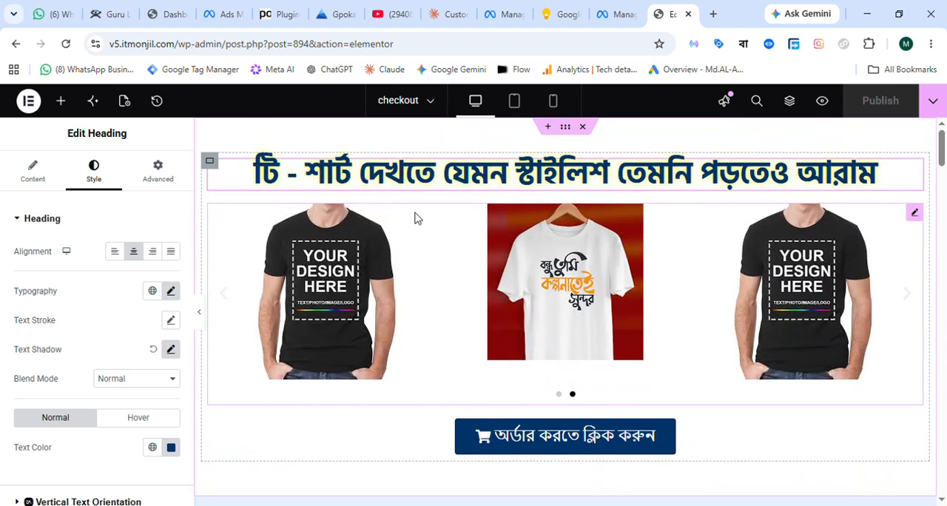
Search the widget library for "YOUTUBE" and dismiss the Atomic Elements promotion.
click(62, 104)
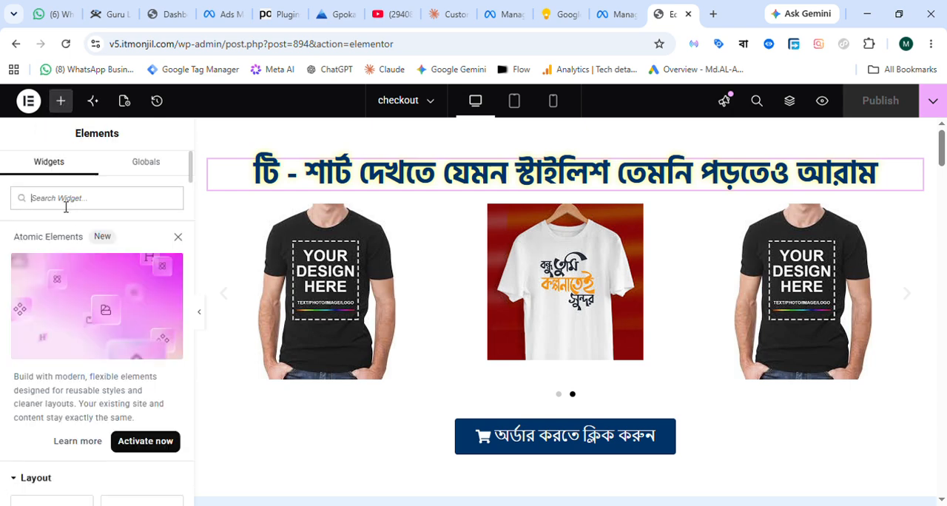
text(YU)
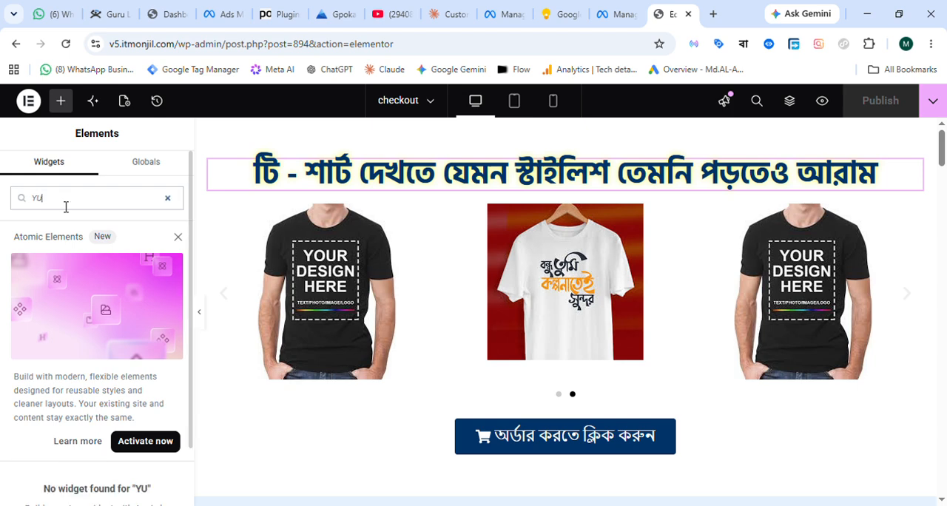
key(BackSpace)
text(OUTUBE)
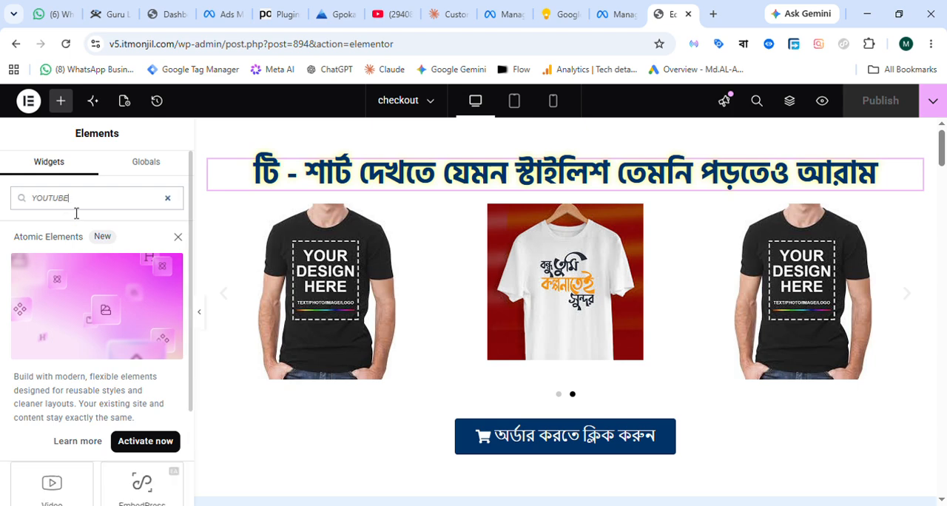
click(178, 237)
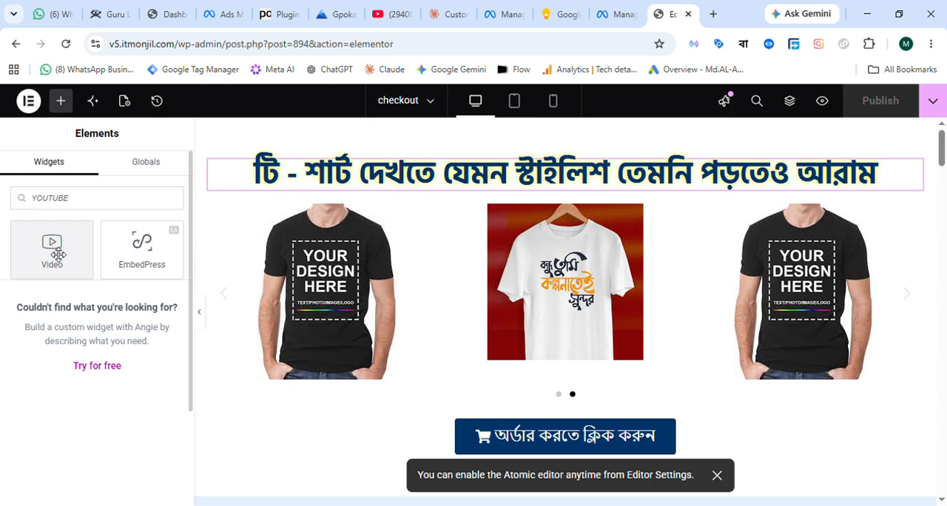
Place a Video widget between the T-shirt carousel and the order button, and check its placeholder on the page.
drag(59, 255, 427, 397)
drag(535, 411, 560, 409)
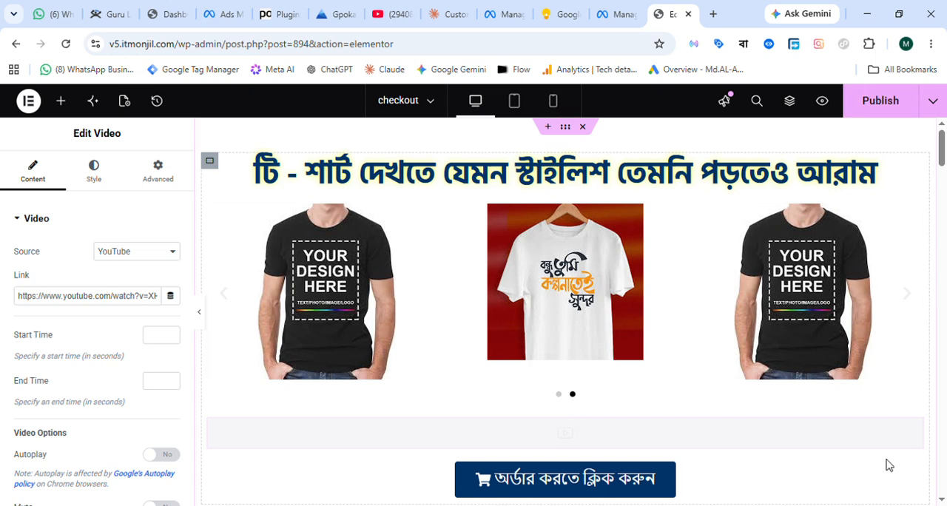
scroll(753, 387, down, 1)
scroll(755, 387, up, 4)
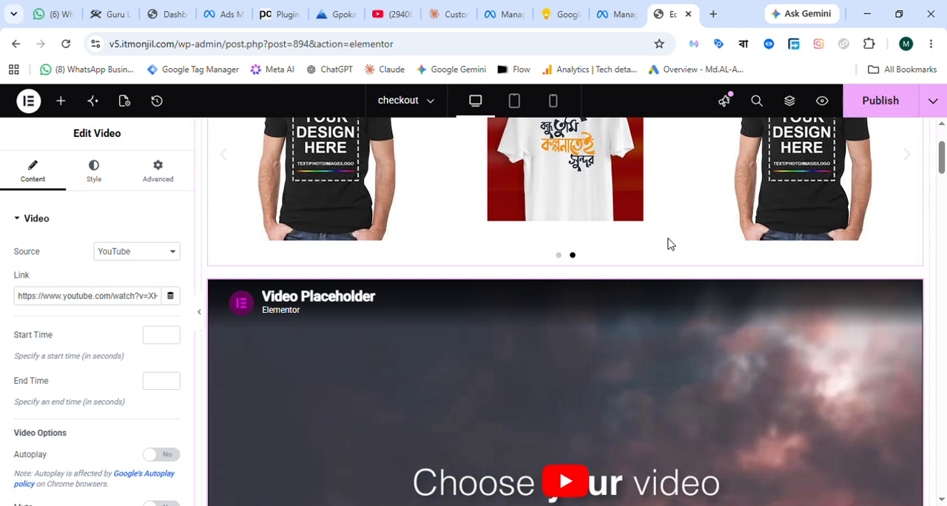
scroll(668, 244, up, 1)
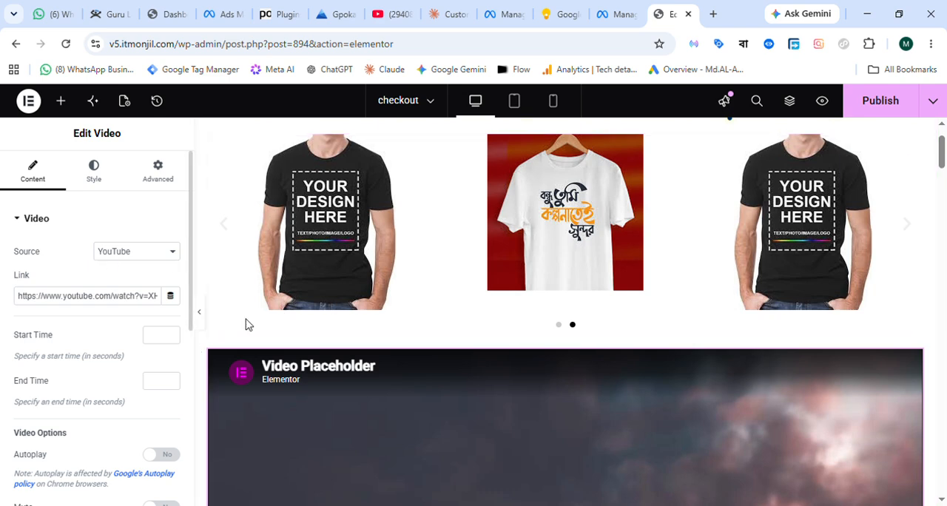
scroll(669, 361, down, 2)
scroll(668, 360, down, 2)
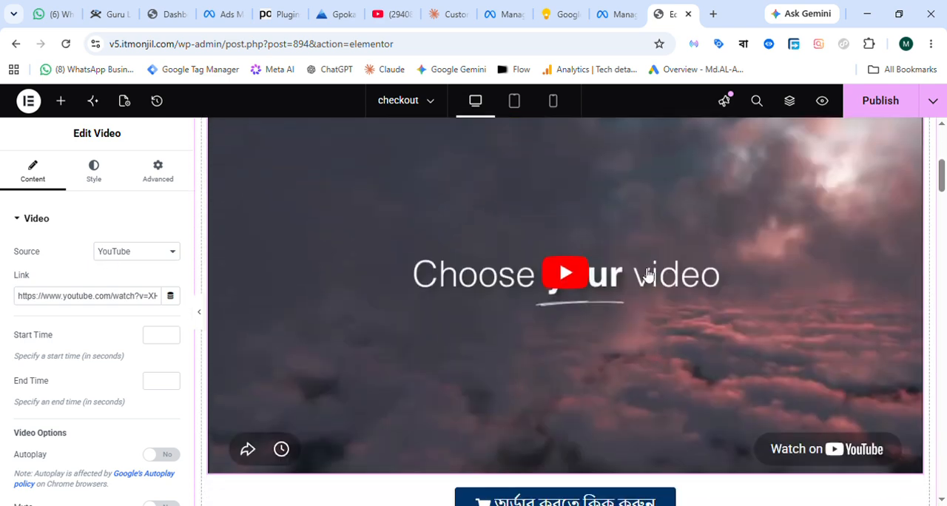
scroll(549, 319, up, 2)
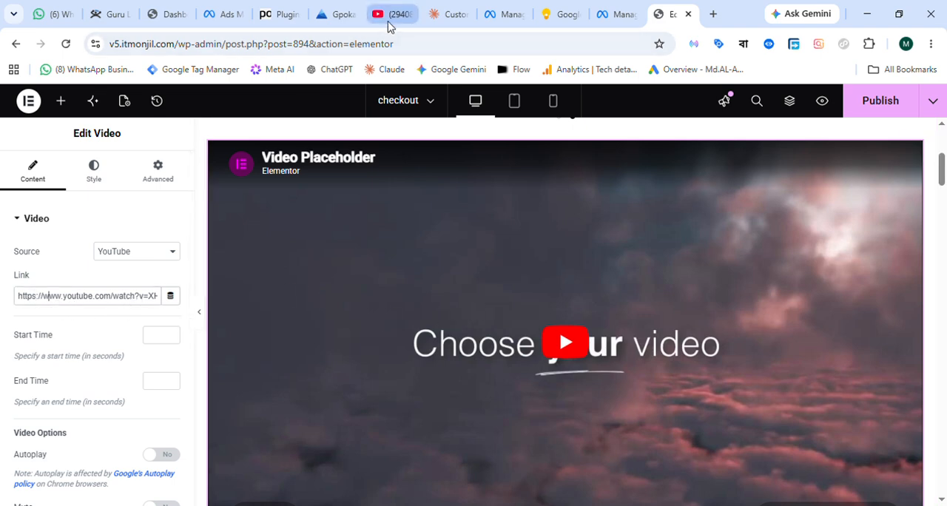
Open YouTube in a new browser tab, open the Short about Islamic banking from the home feed, and pause it.
click(713, 13)
text(y)
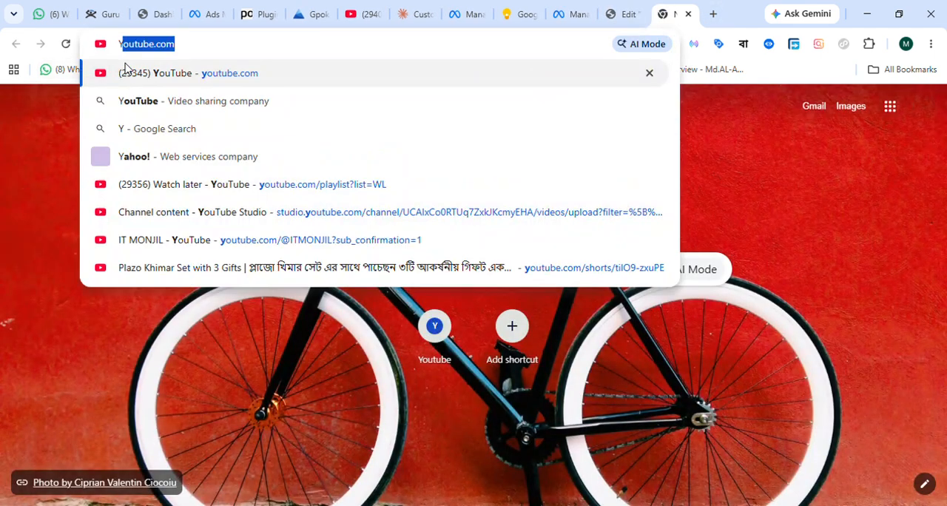
key(Return)
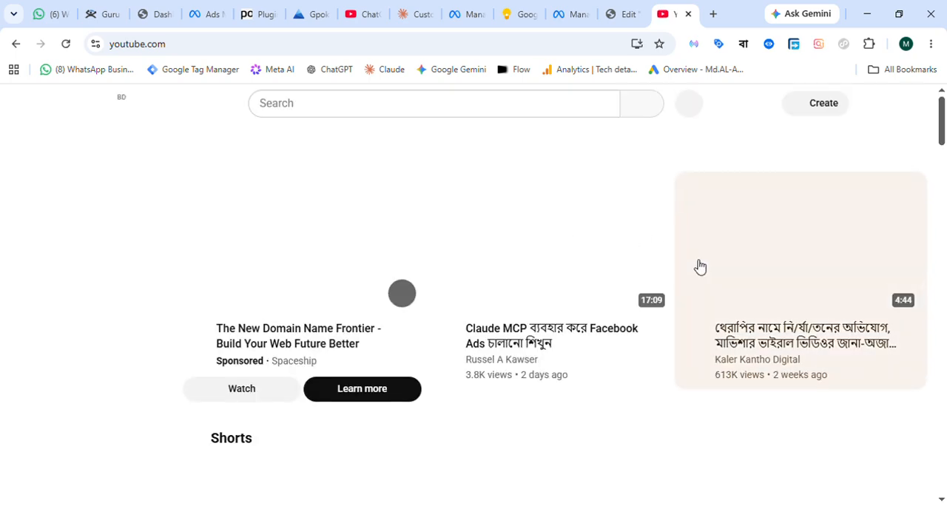
scroll(452, 304, down, 2)
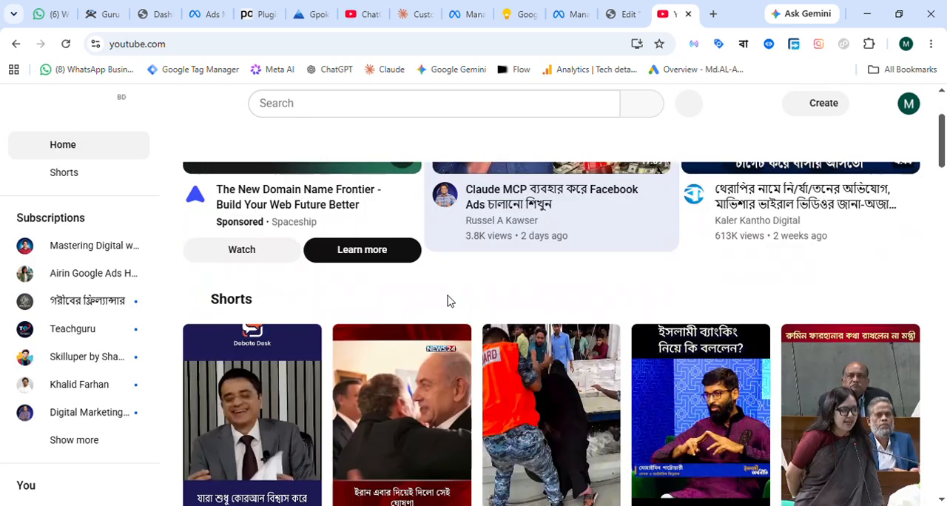
scroll(450, 298, down, 2)
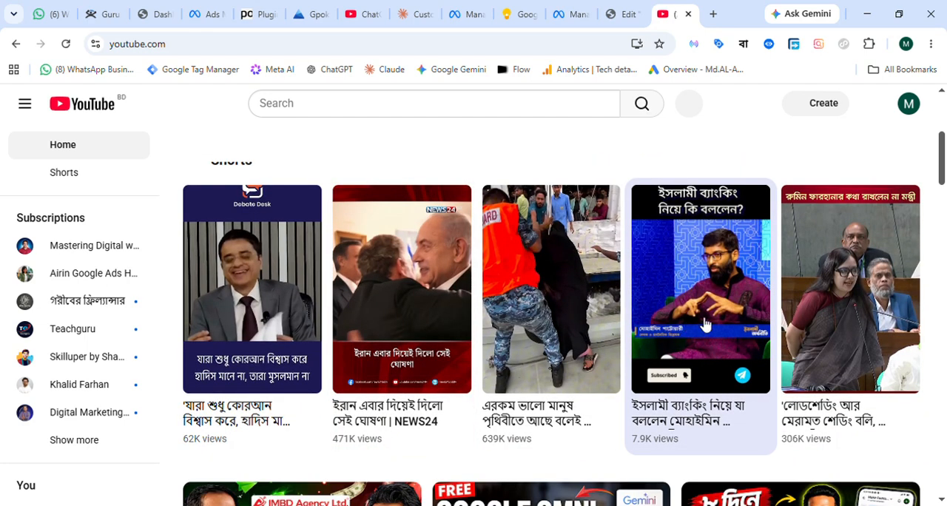
click(705, 274)
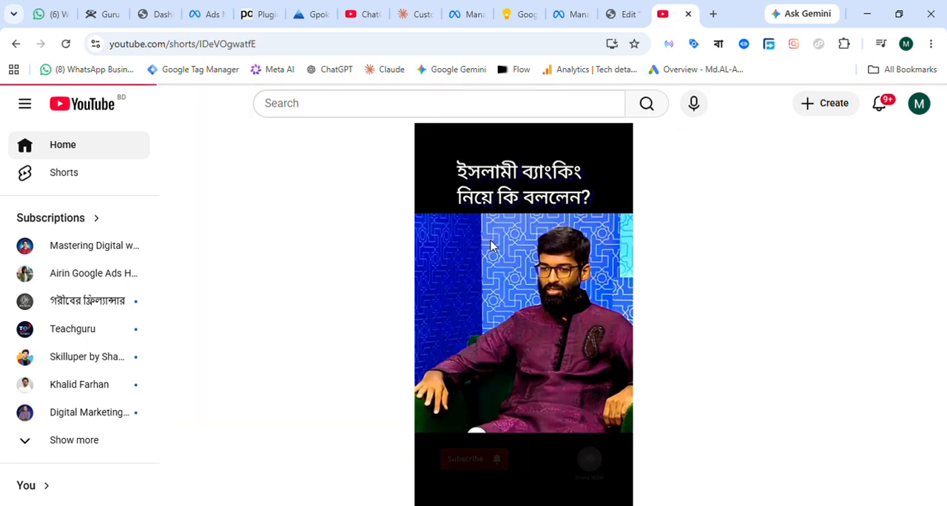
click(530, 281)
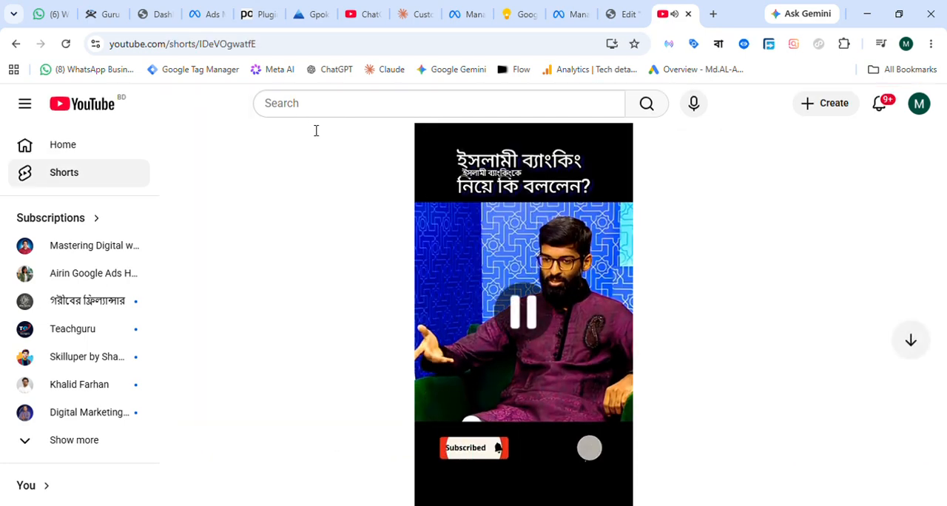
Copy the full URL of the YouTube Short and replace the Video widget's placeholder link with it in Elementor.
click(305, 44)
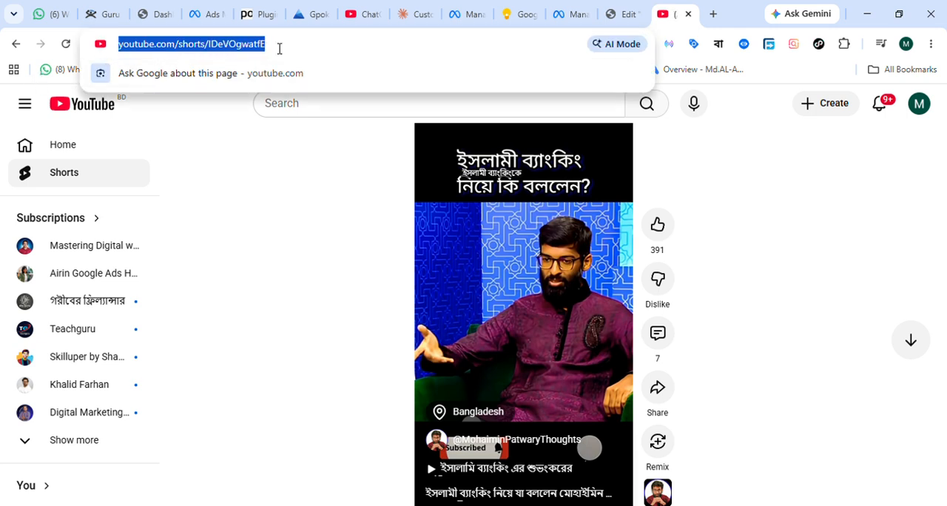
click(282, 48)
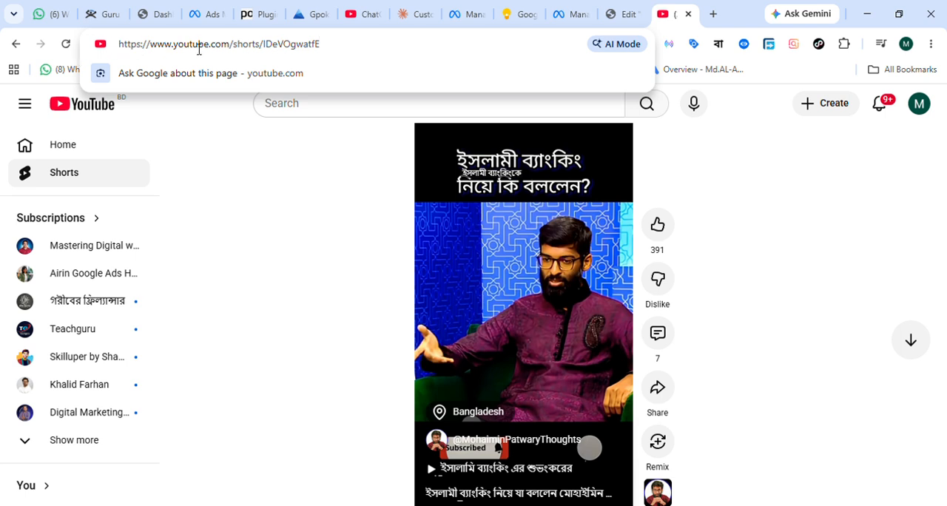
key(ctrl+a)
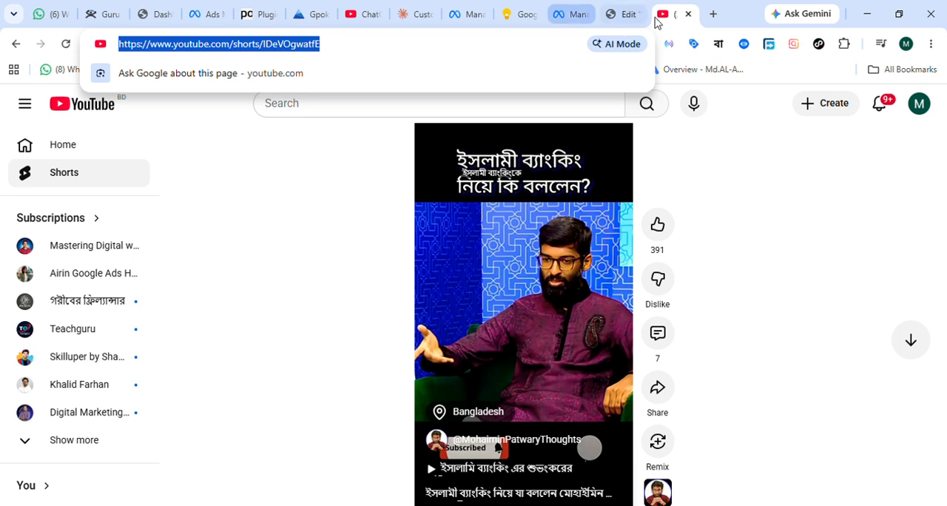
click(622, 14)
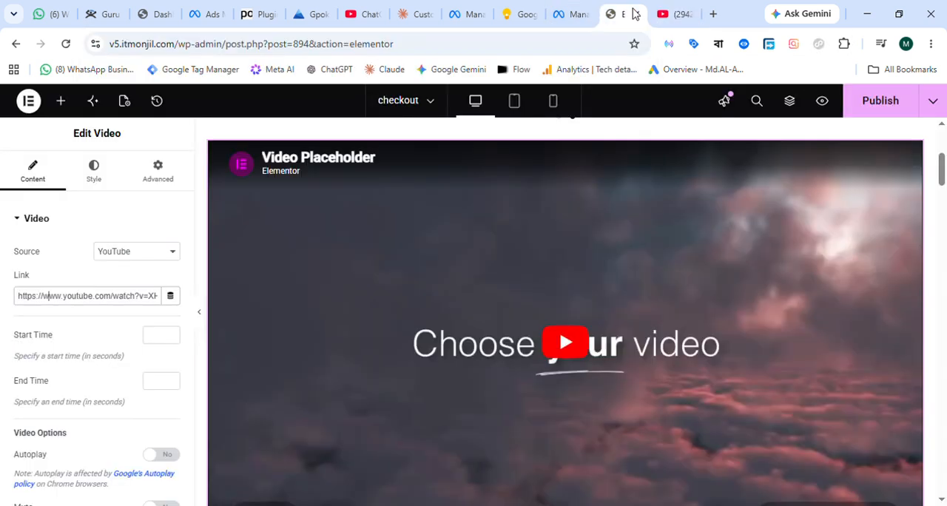
triple_click(114, 296)
text(https://www.youtube.com/shorts/lJeVOgwatfE)
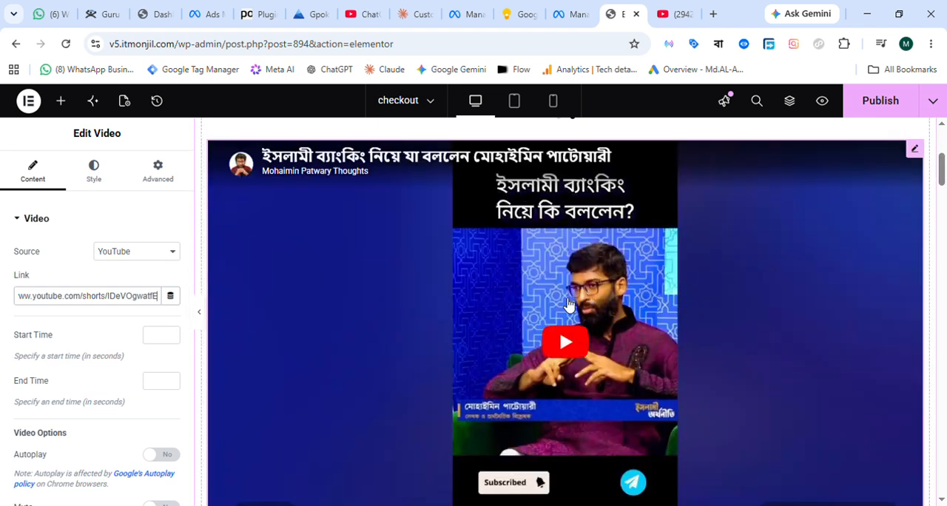
Examine the embedded video's options and its placement between the T-shirt carousel and the order button.
scroll(568, 305, down, 2)
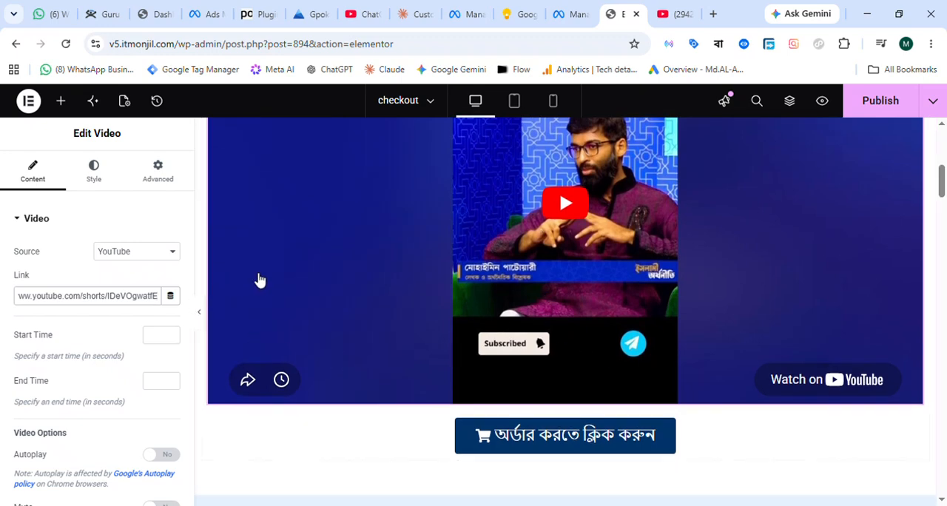
scroll(125, 272, down, 1)
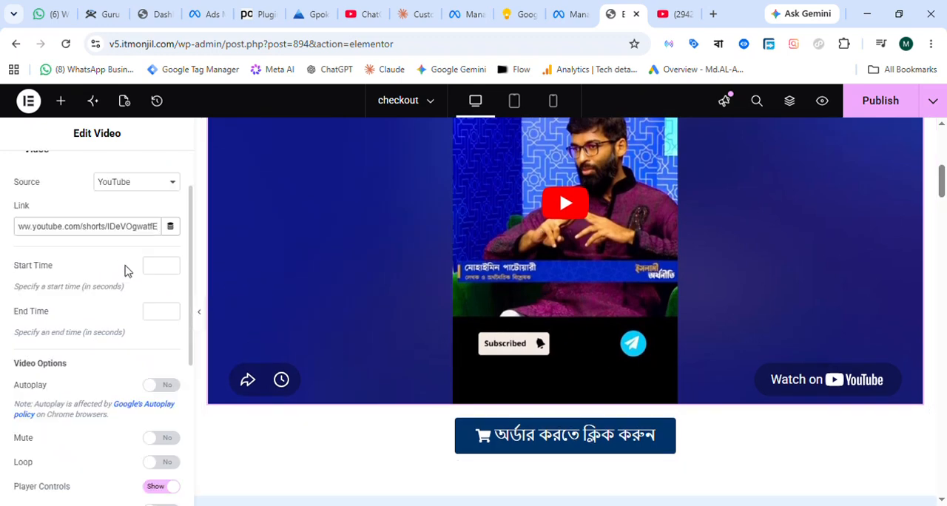
scroll(144, 256, up, 1)
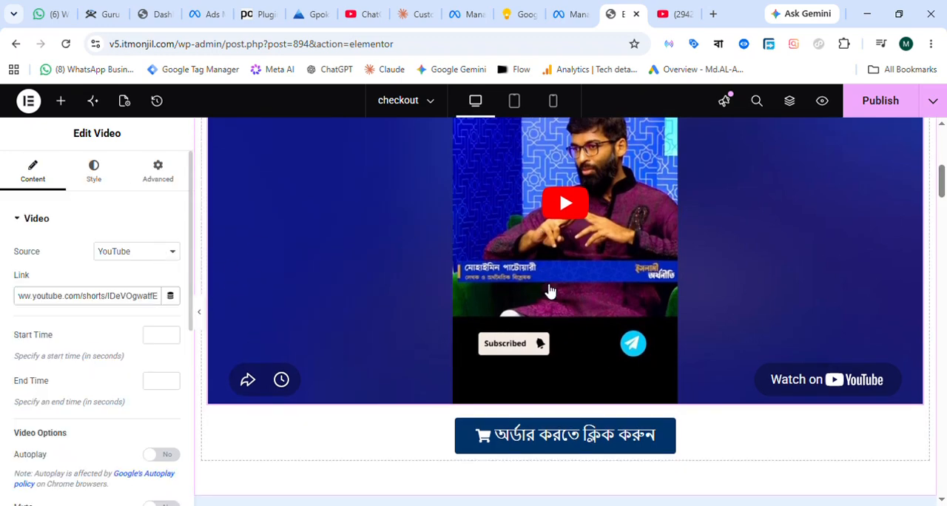
scroll(550, 291, up, 2)
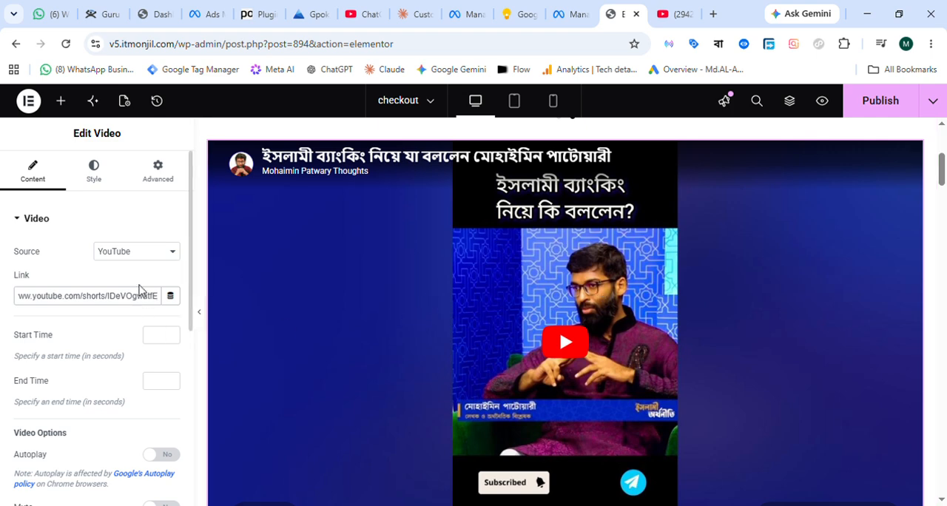
scroll(330, 303, up, 3)
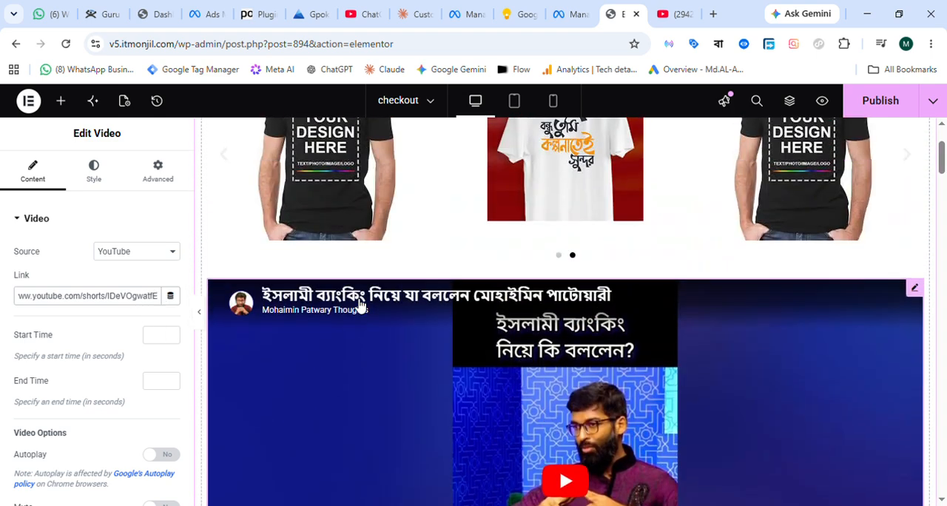
scroll(354, 305, up, 1)
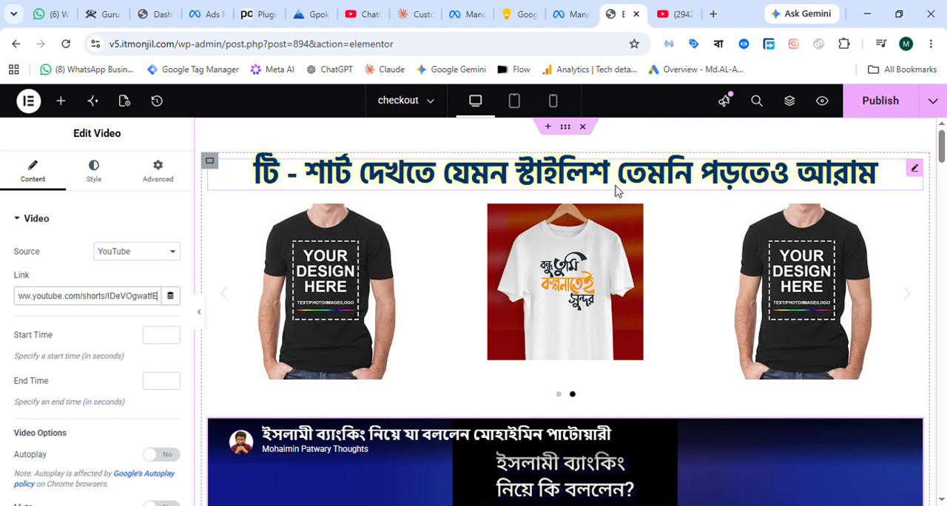
scroll(507, 391, down, 3)
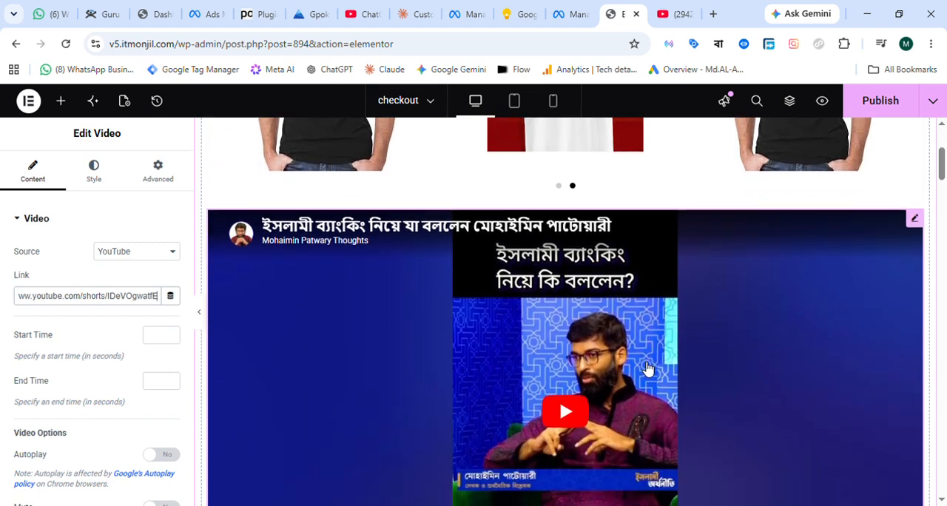
scroll(540, 295, up, 2)
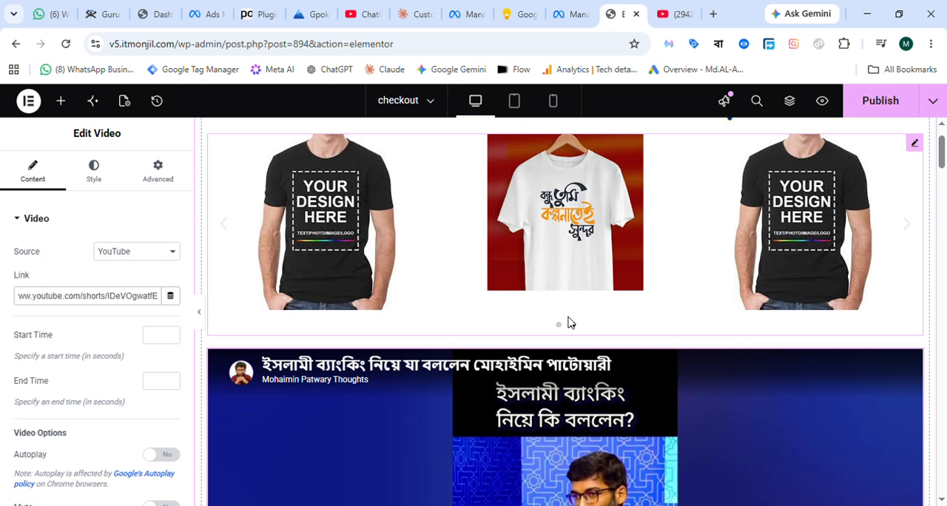
Enable Autoplay and Play On Mobile for the embedded YouTube video below the carousel, pausing its preview after each change.
scroll(567, 321, up, 1)
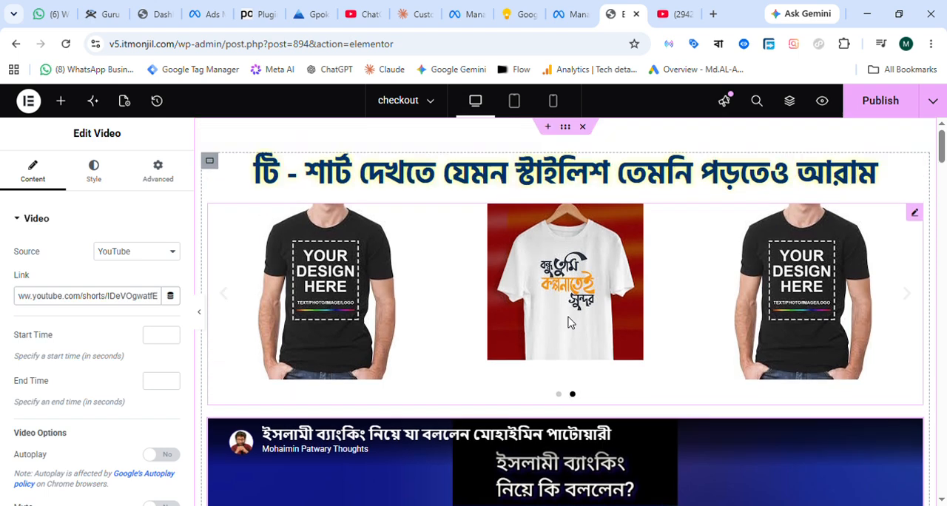
scroll(567, 321, down, 2)
scroll(669, 379, down, 2)
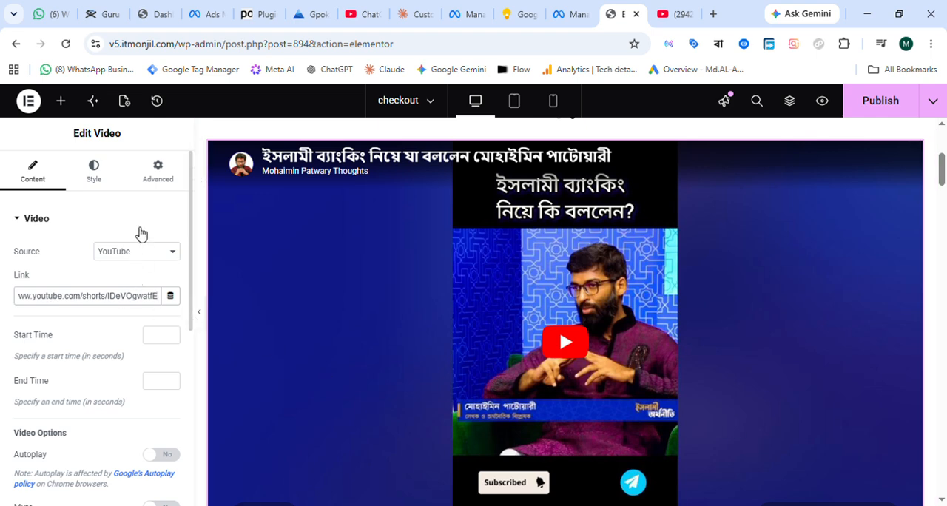
scroll(138, 232, down, 2)
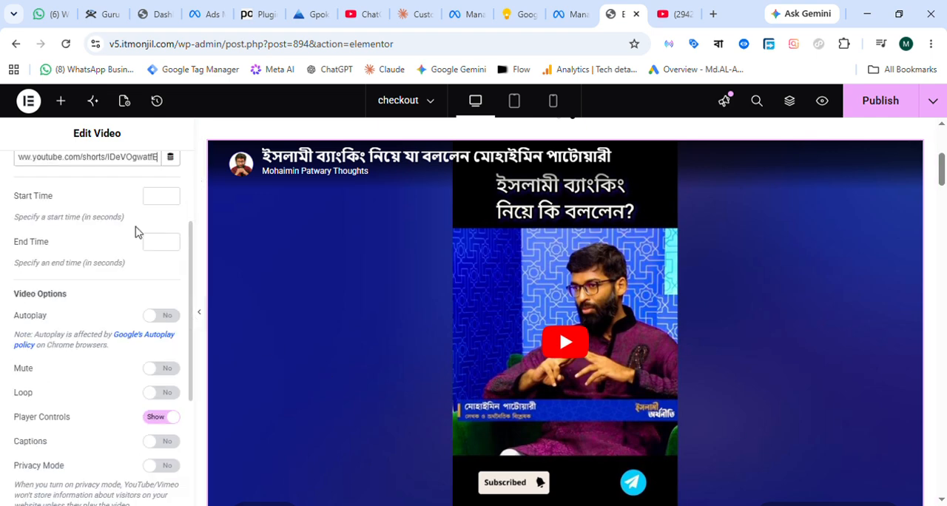
scroll(135, 232, down, 1)
drag(18, 246, 55, 253)
click(55, 254)
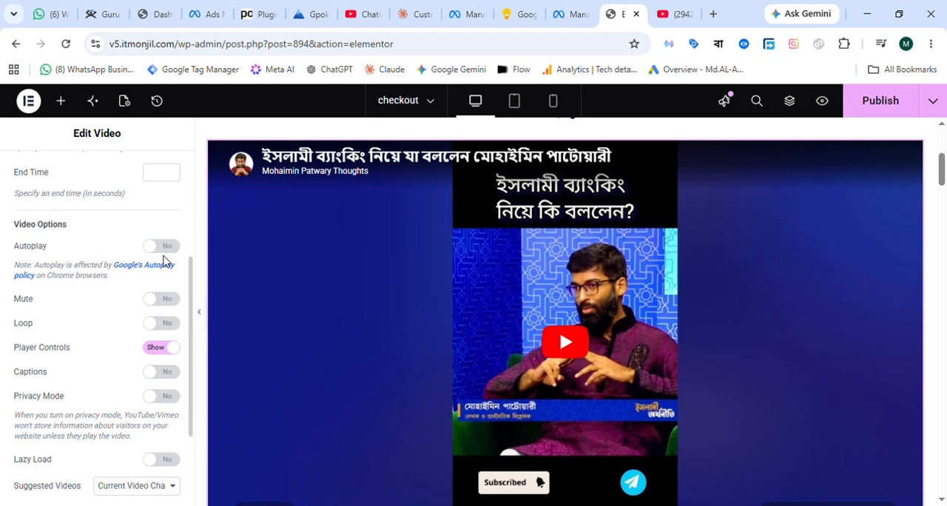
click(164, 248)
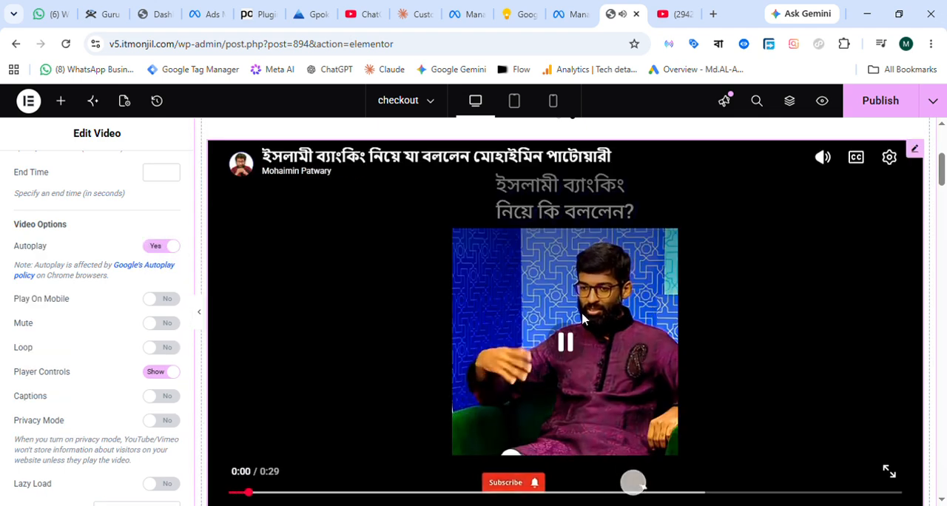
click(567, 353)
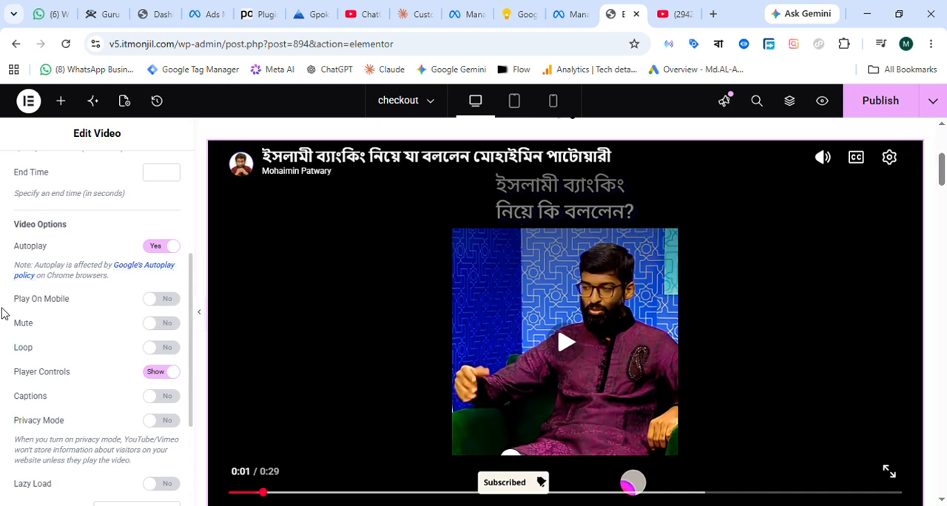
click(168, 299)
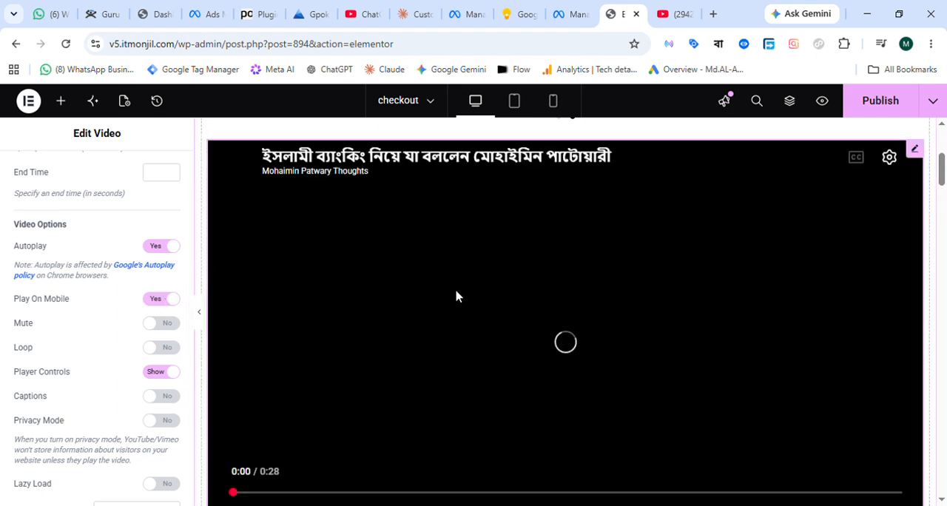
click(570, 345)
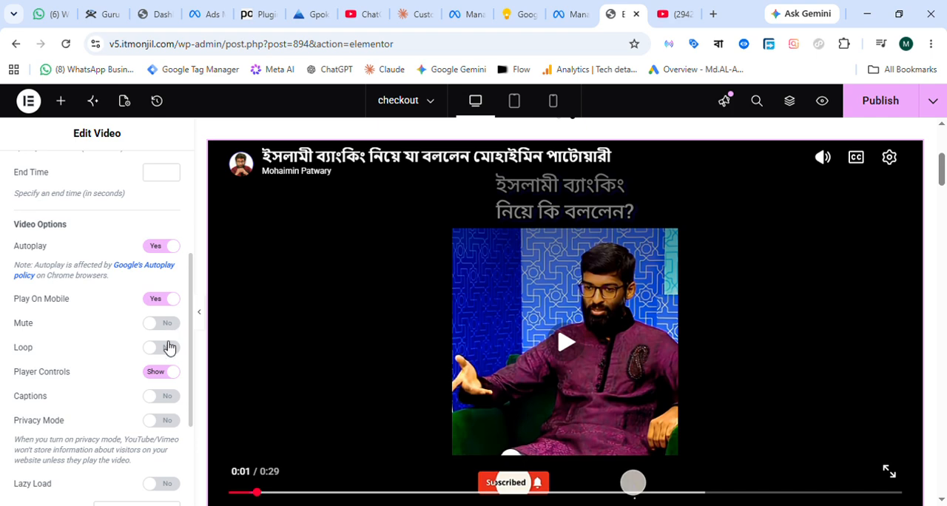
Review the embedded video's remaining playback options, along with its source, link and start and end time settings.
scroll(115, 339, down, 1)
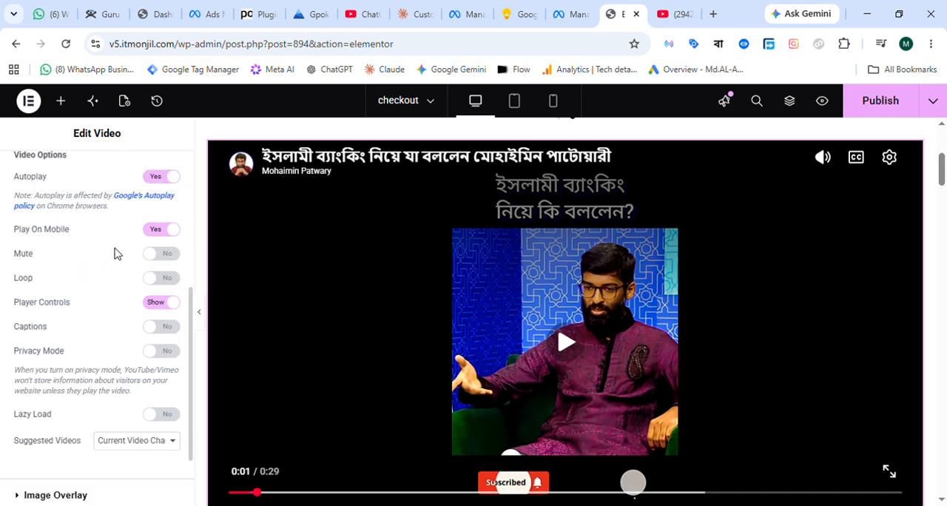
scroll(115, 254, down, 1)
scroll(114, 253, up, 1)
scroll(134, 229, up, 2)
scroll(133, 254, up, 1)
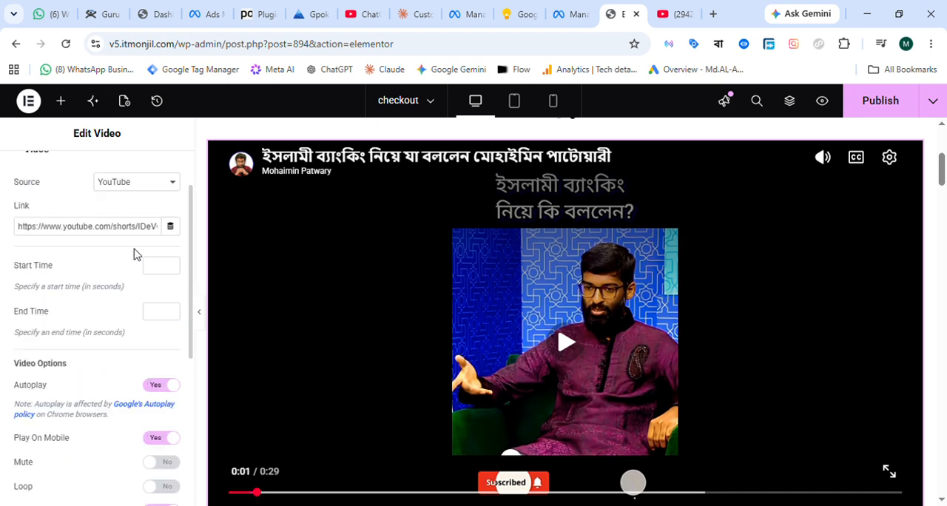
scroll(630, 288, up, 2)
scroll(630, 289, down, 8)
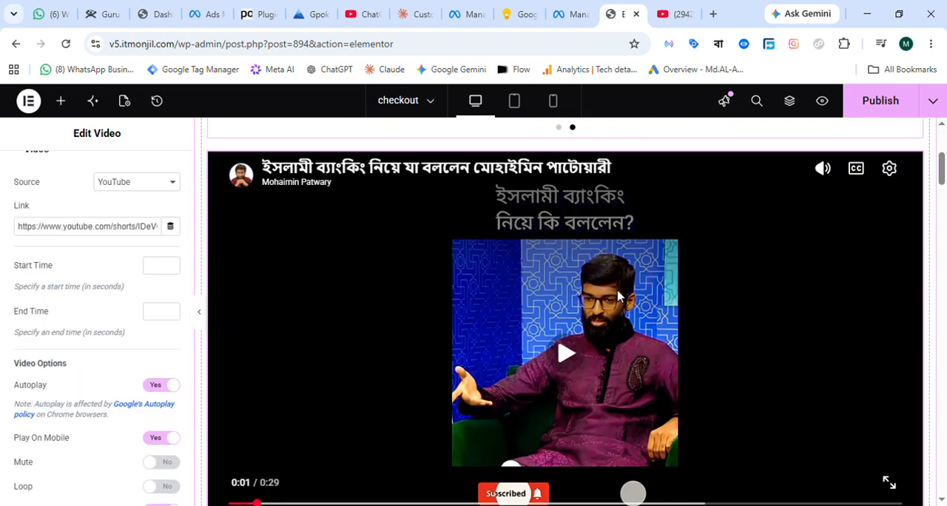
Find the Video widget by searching "YOU" and place it above the bullet list under the "আমাদের কাছে কেনো কিনবেন?" heading.
scroll(647, 304, down, 5)
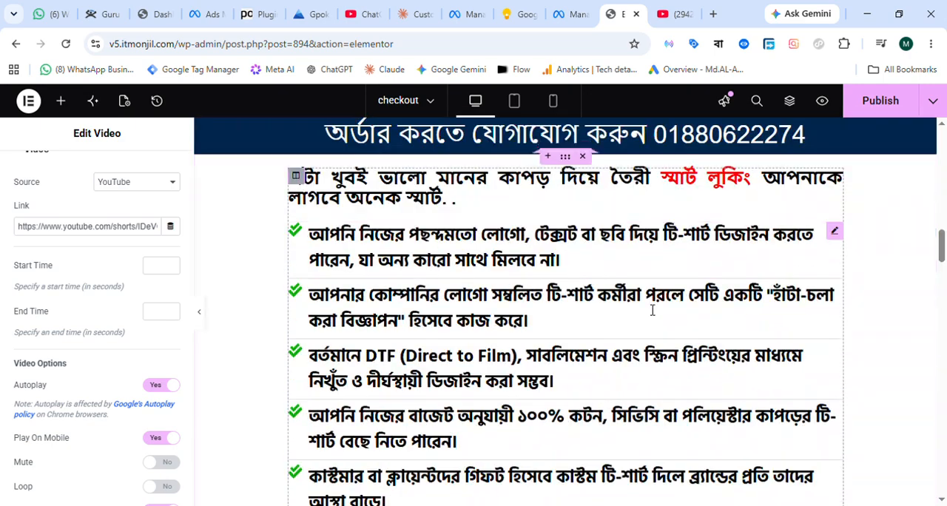
scroll(651, 310, up, 2)
scroll(651, 311, down, 6)
scroll(653, 311, down, 9)
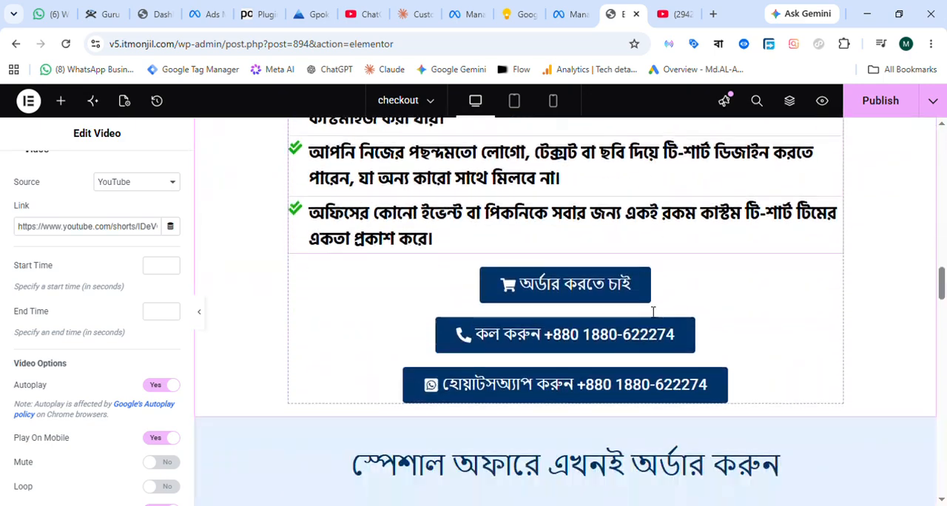
scroll(653, 313, down, 1)
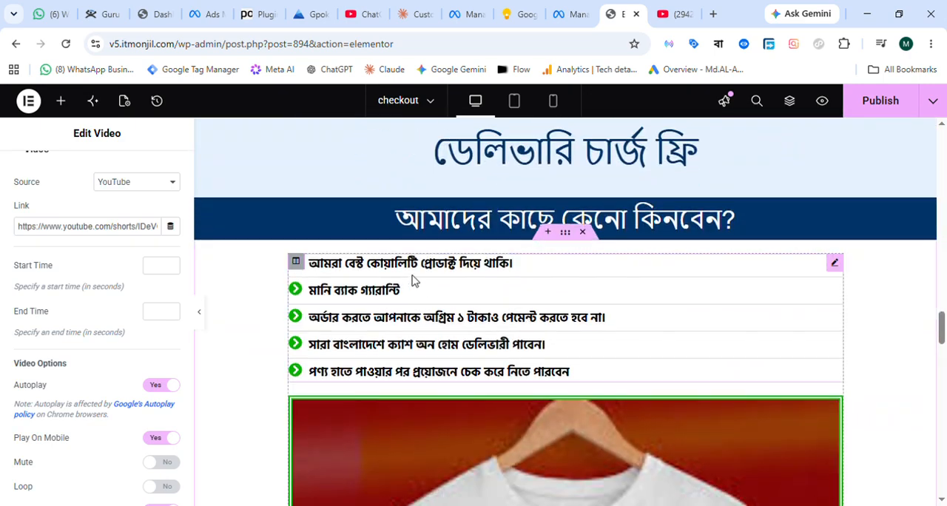
click(62, 102)
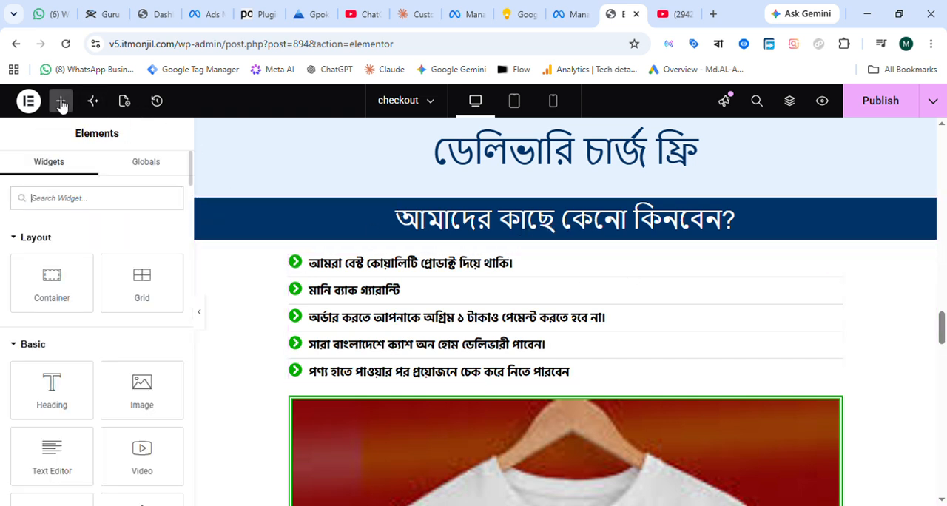
click(66, 199)
text(YOU)
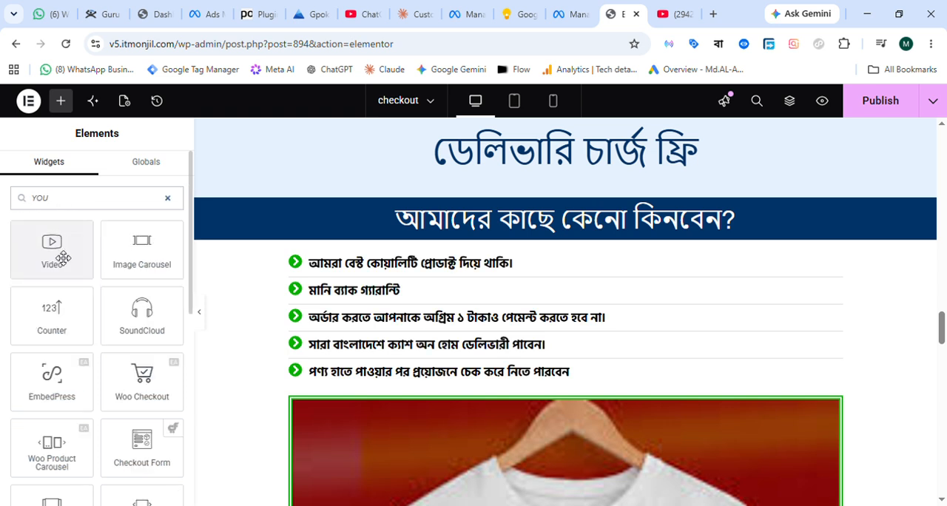
drag(62, 256, 575, 266)
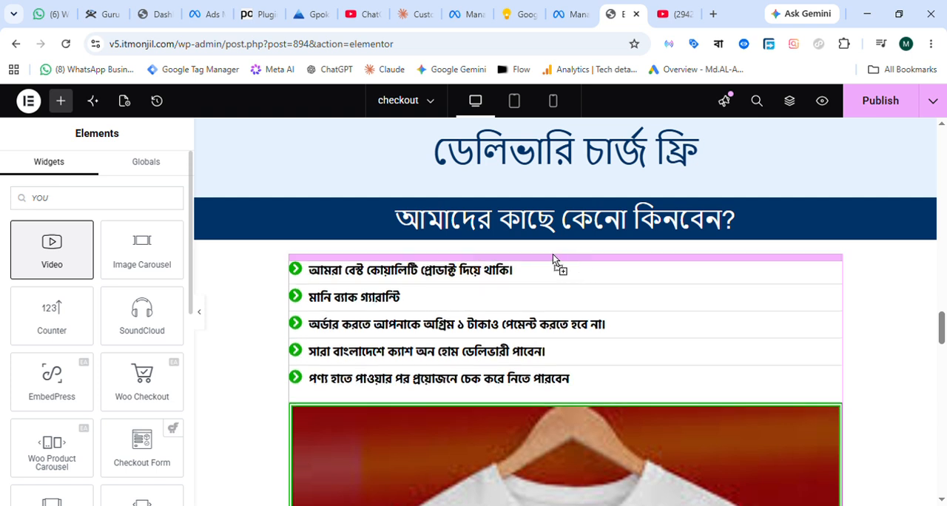
drag(551, 303, 492, 261)
scroll(726, 316, down, 4)
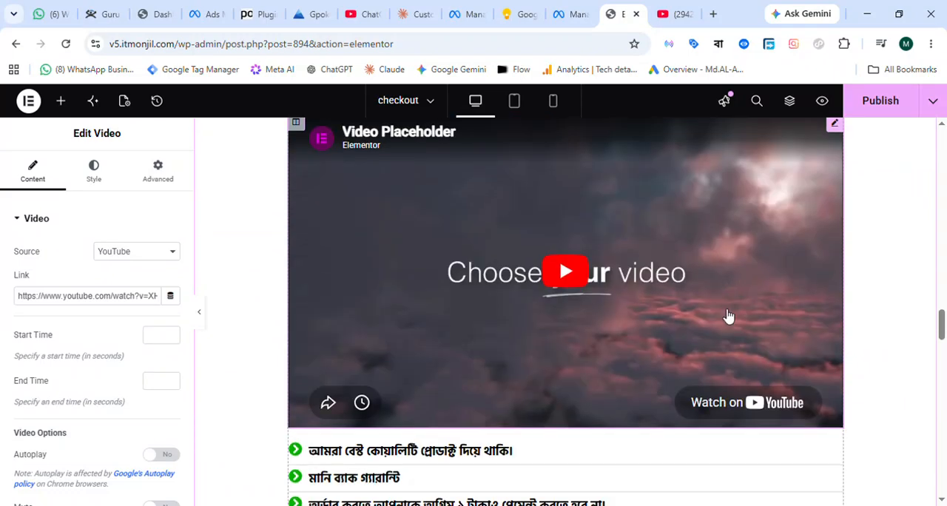
Examine the new video placeholder's placement between the "আমাদের কাছে কেনো কিনবেন?" heading and the bullet list.
scroll(707, 326, up, 2)
scroll(707, 326, up, 2)
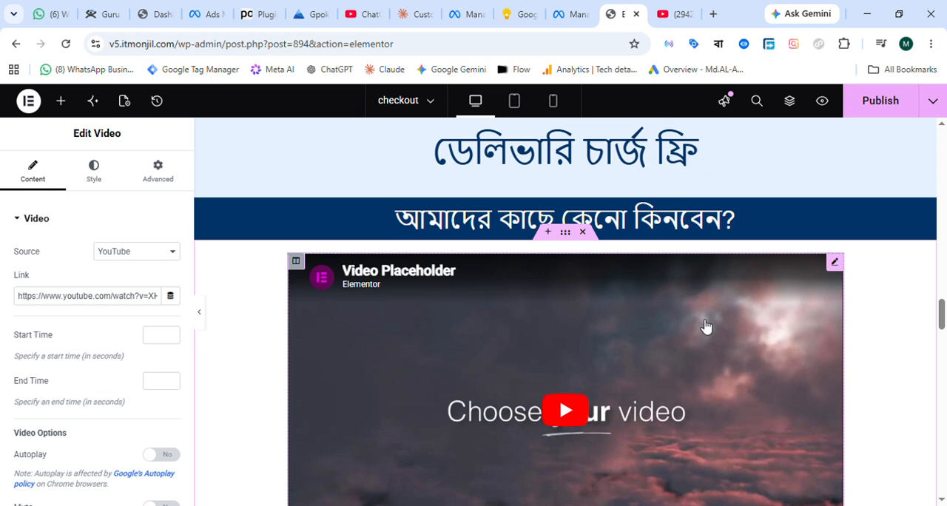
scroll(707, 327, down, 5)
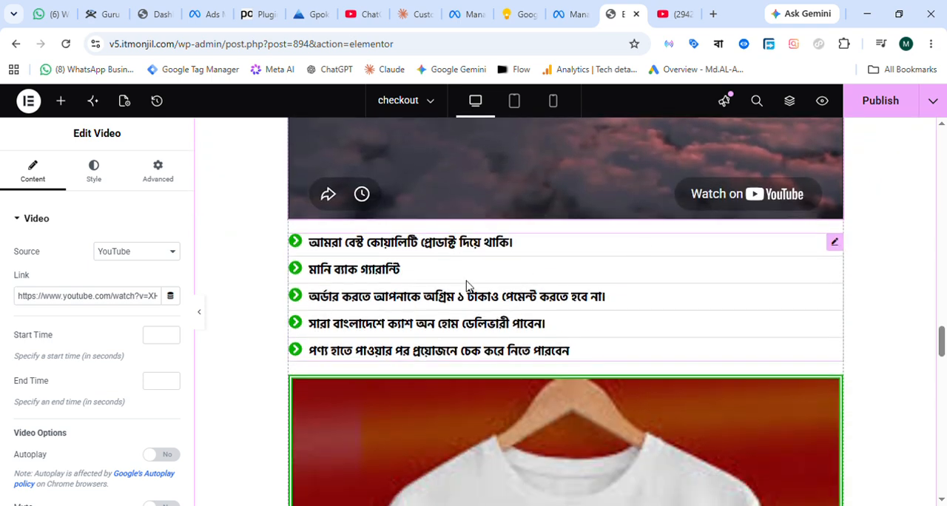
scroll(575, 310, up, 3)
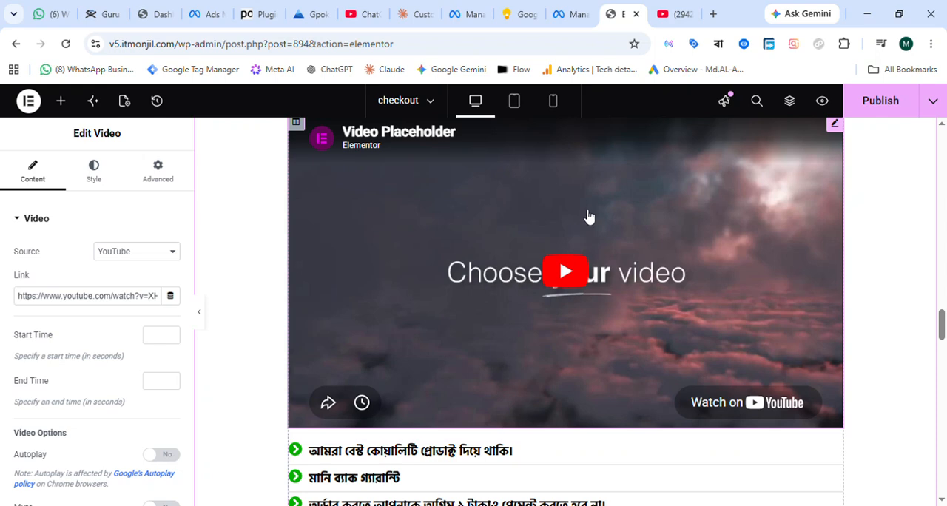
scroll(566, 317, up, 1)
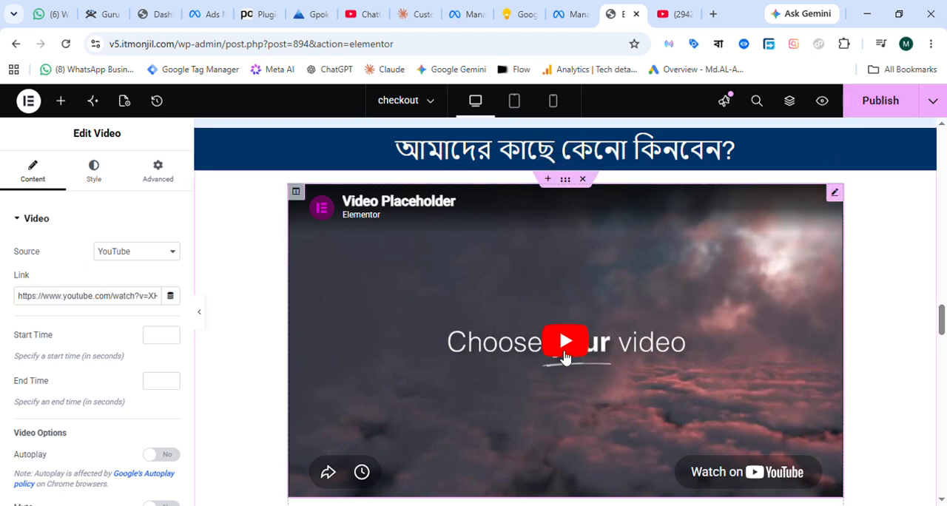
scroll(644, 295, down, 2)
scroll(520, 282, up, 2)
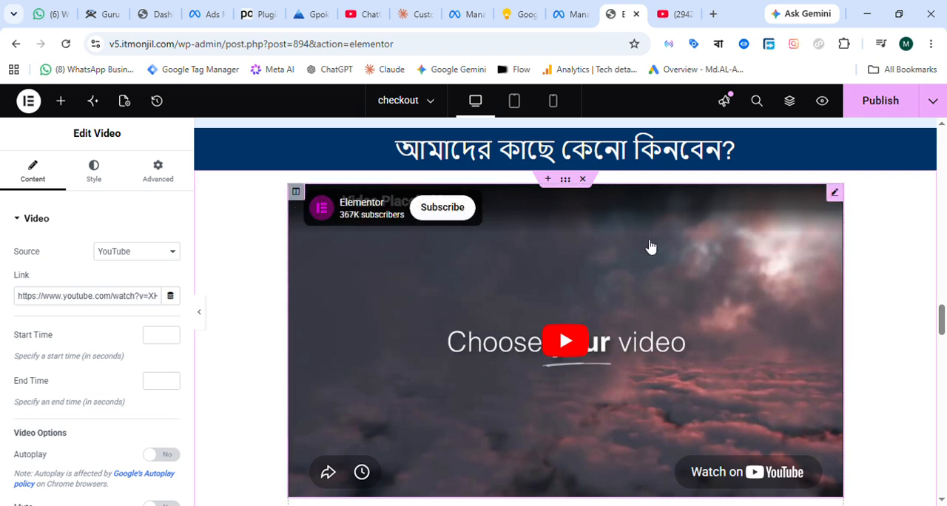
Try deleting the column holding the new video and its whole section, undoing each deletion.
right_click(301, 196)
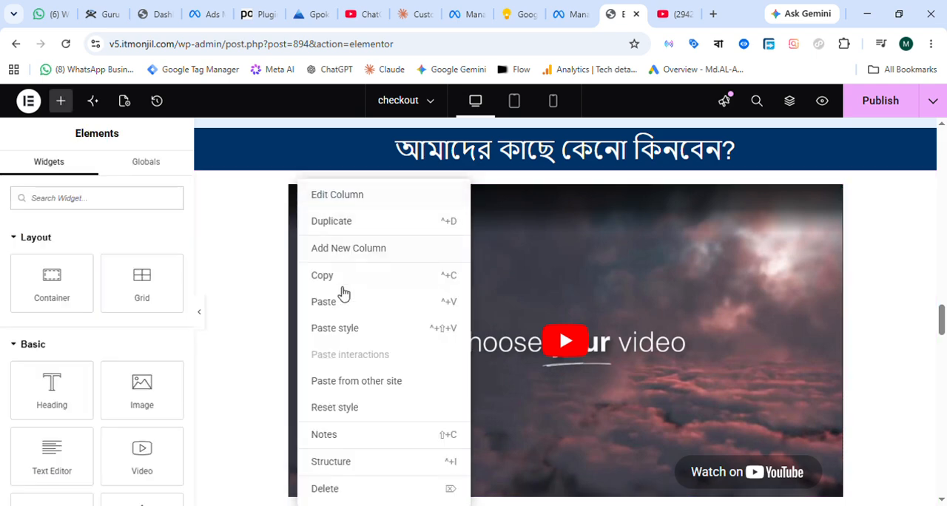
click(324, 489)
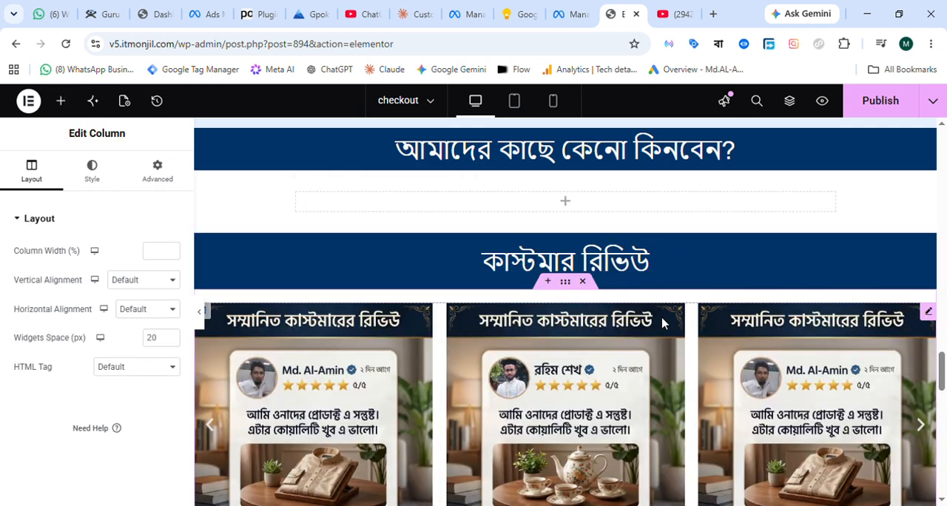
scroll(637, 307, up, 1)
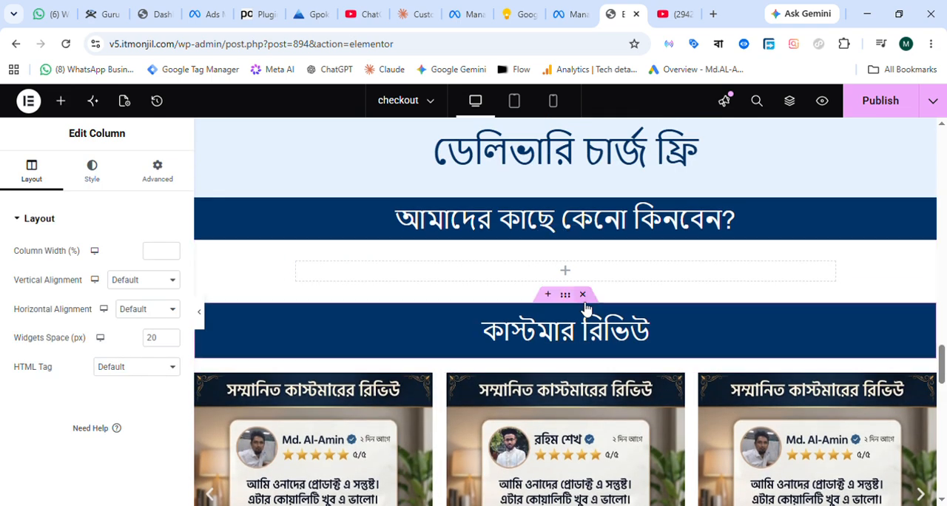
key(ctrl+z)
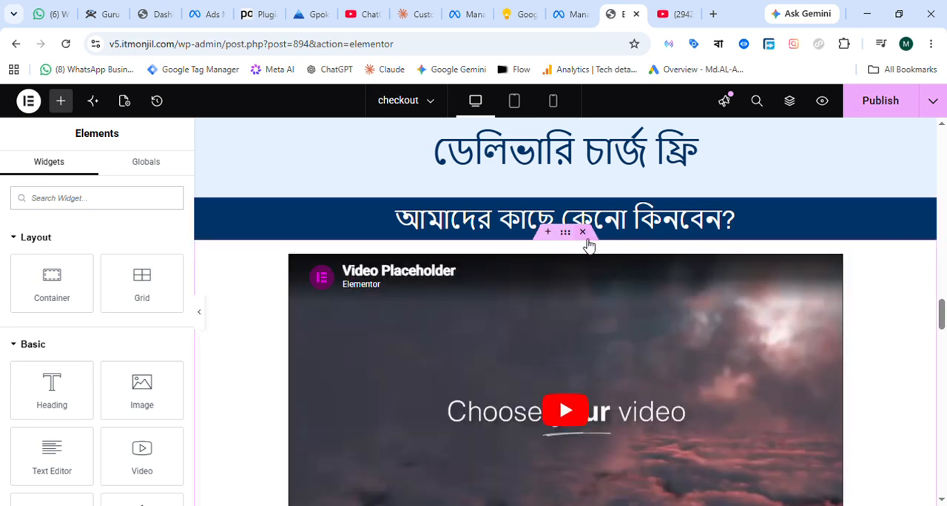
click(588, 233)
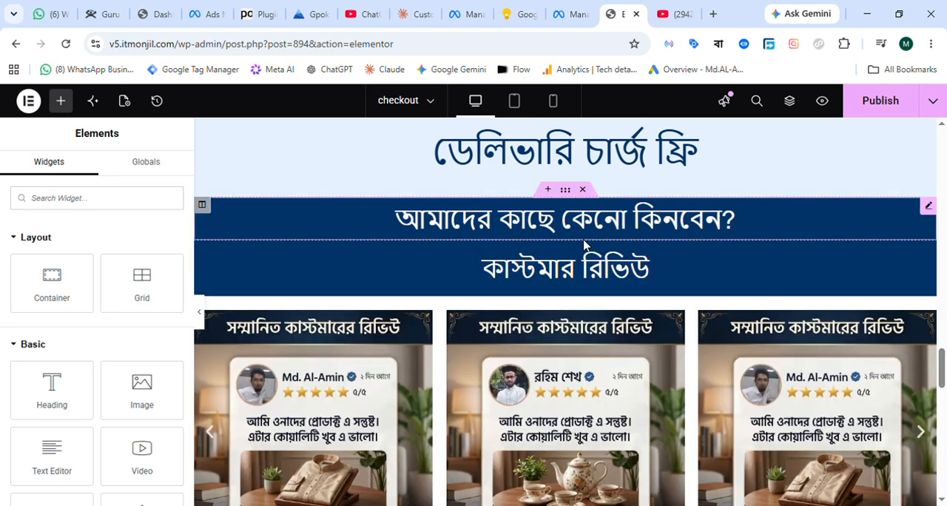
key(ctrl+z)
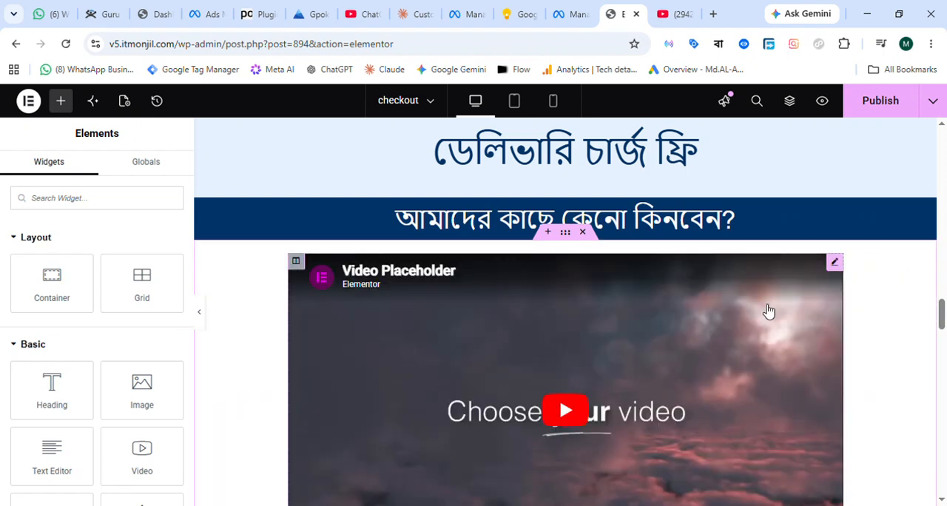
Open the second Video widget's settings and examine its placeholder against the heading above and bullet list below.
click(835, 262)
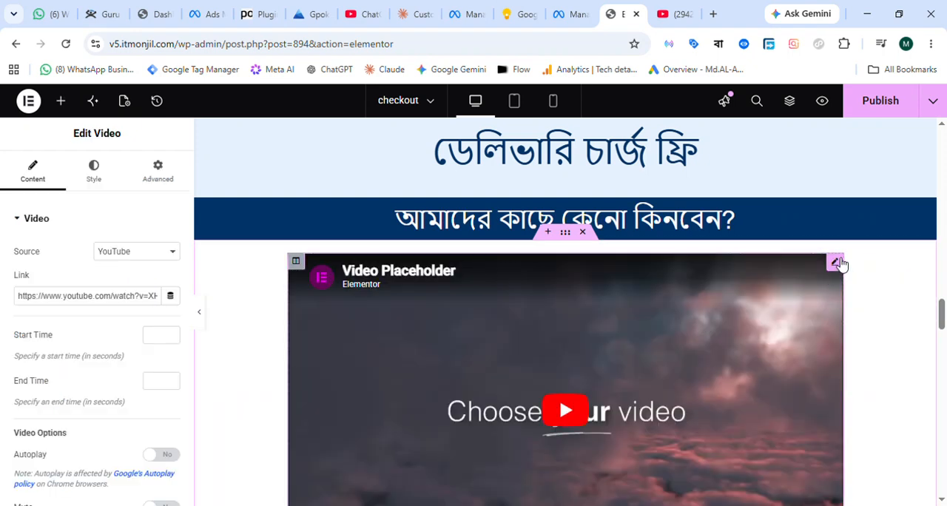
scroll(842, 292, down, 2)
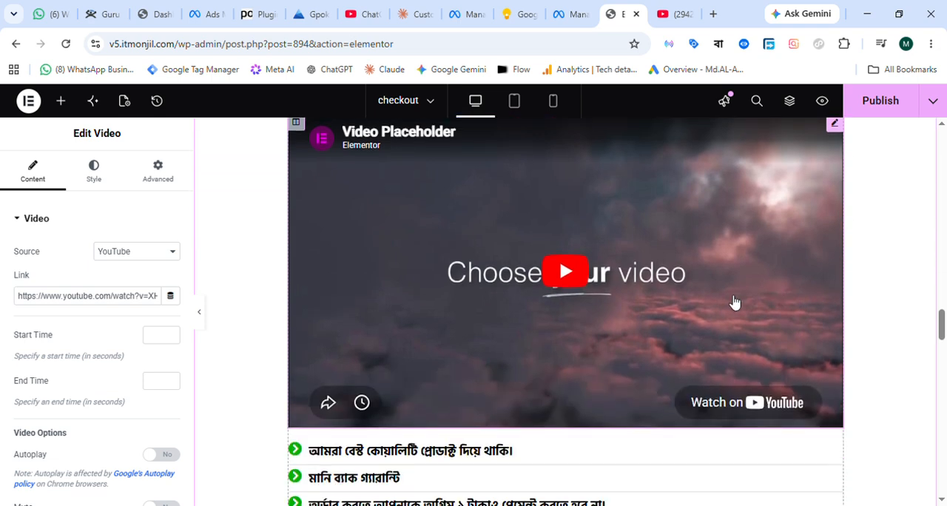
scroll(617, 392, down, 1)
scroll(610, 370, up, 2)
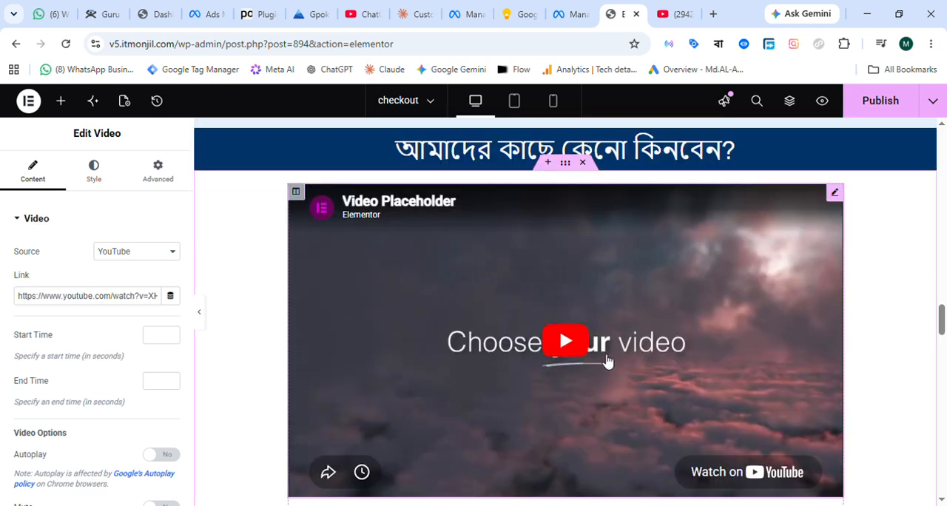
scroll(754, 374, down, 1)
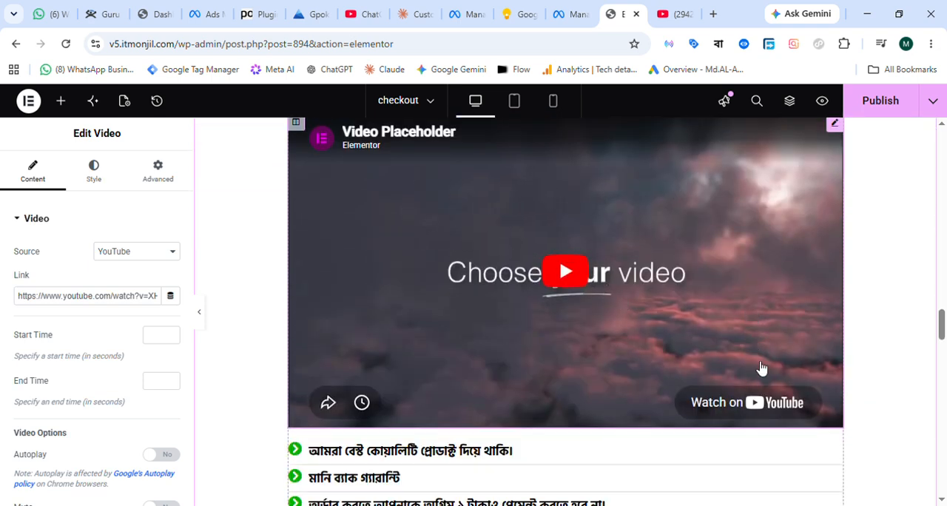
scroll(709, 368, up, 2)
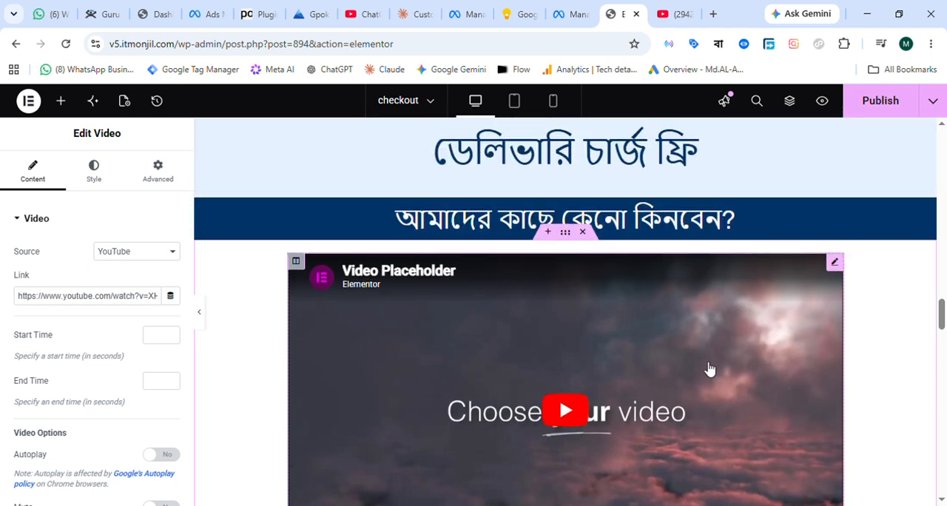
scroll(709, 369, down, 3)
scroll(547, 402, down, 1)
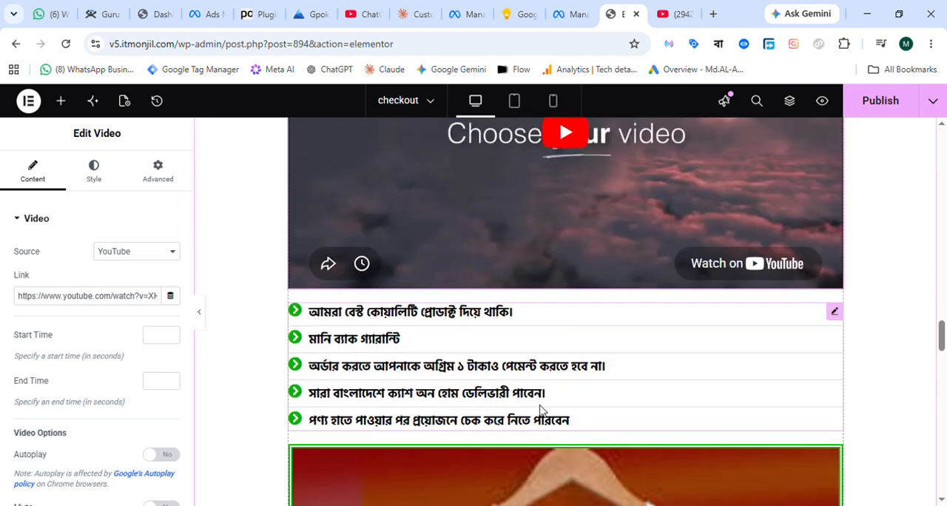
Delete the placeholder Video widget between the "আমাদের কাছে কেনো কিনবেন?" heading and the bullet list.
scroll(540, 410, up, 4)
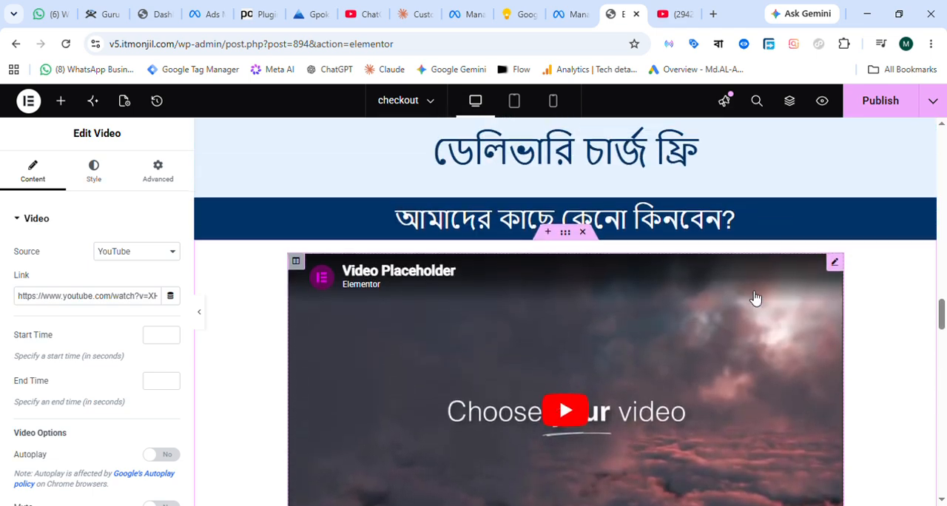
right_click(836, 265)
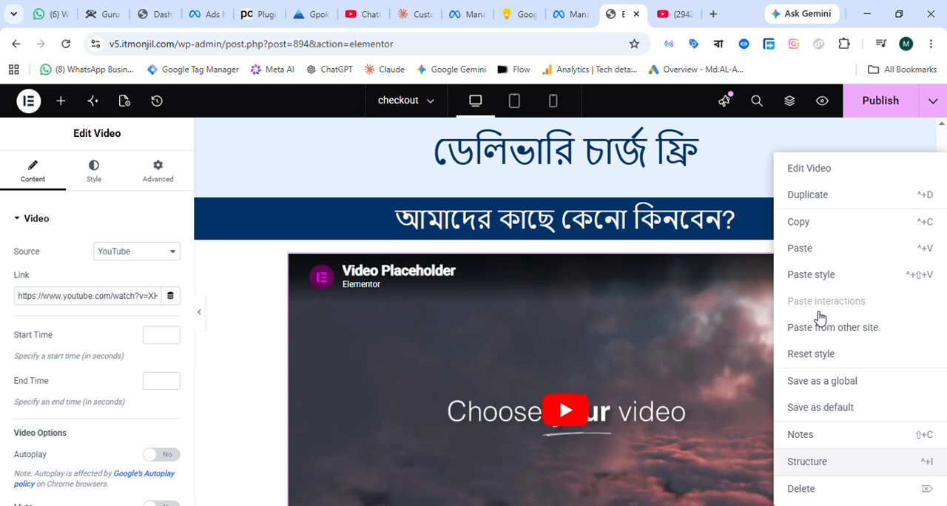
click(801, 490)
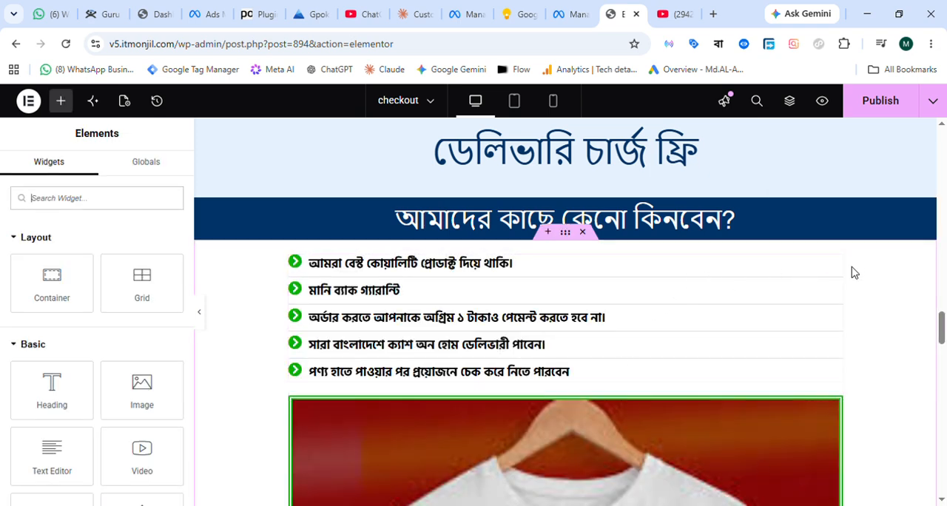
Delete the YouTube video between the product carousel and the "অর্ডার করতে ক্লিক করুন" button, and publish the page.
scroll(818, 277, up, 15)
scroll(804, 243, up, 10)
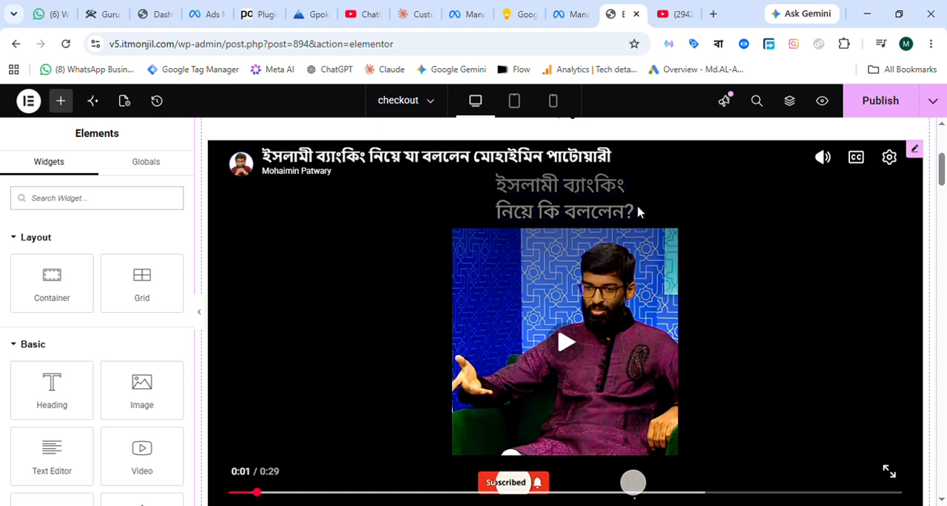
right_click(918, 152)
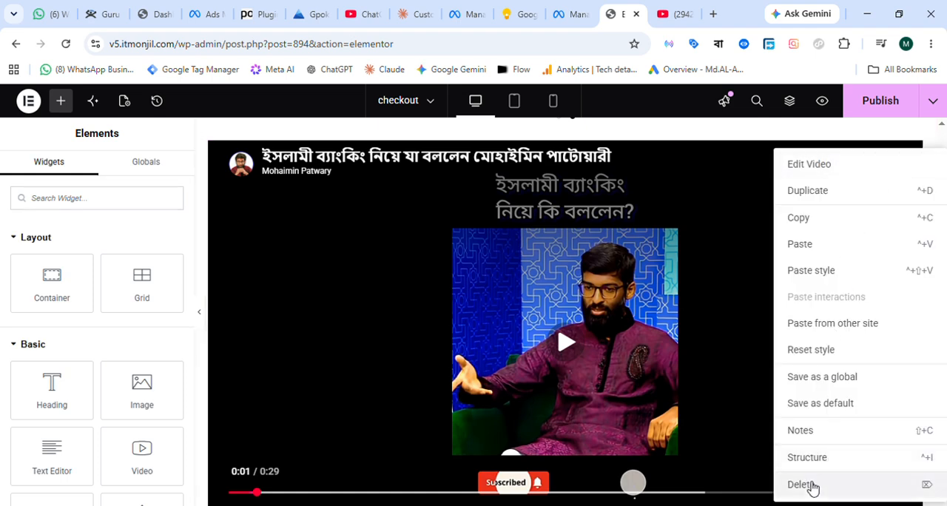
click(808, 486)
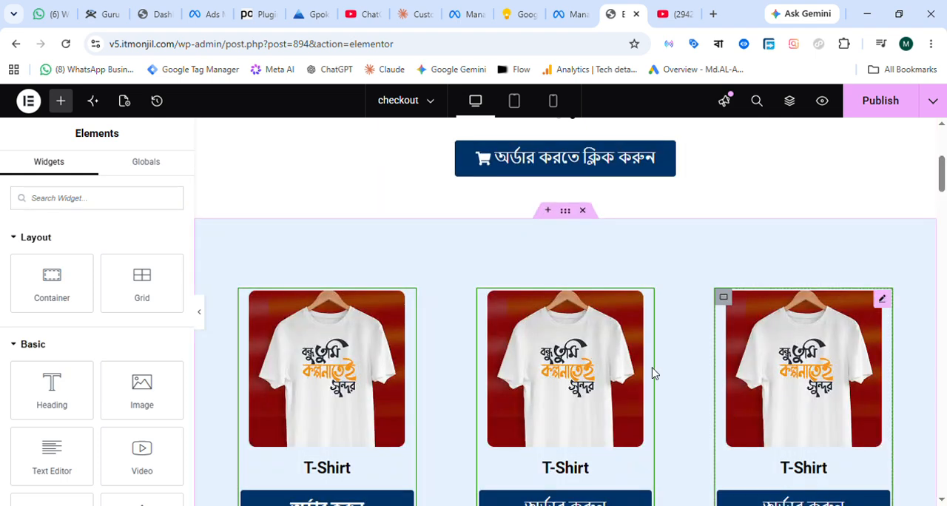
scroll(653, 373, up, 5)
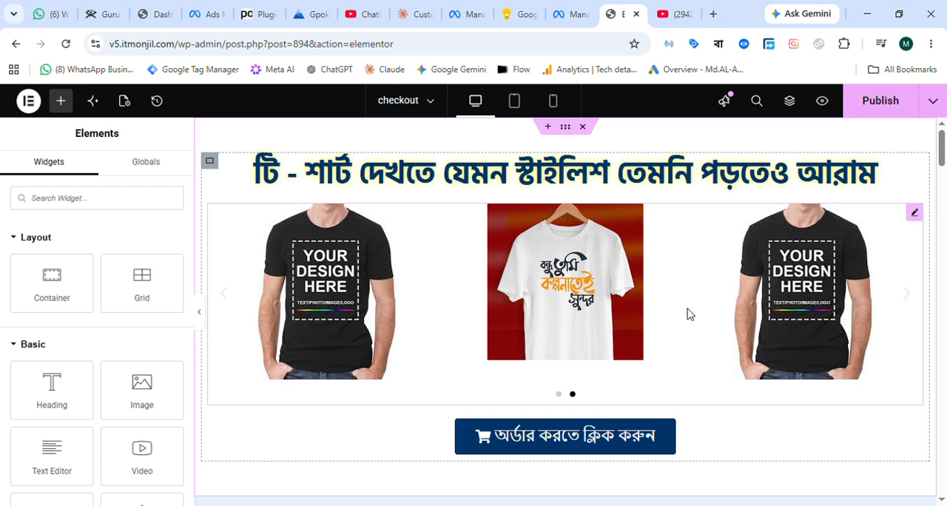
click(879, 107)
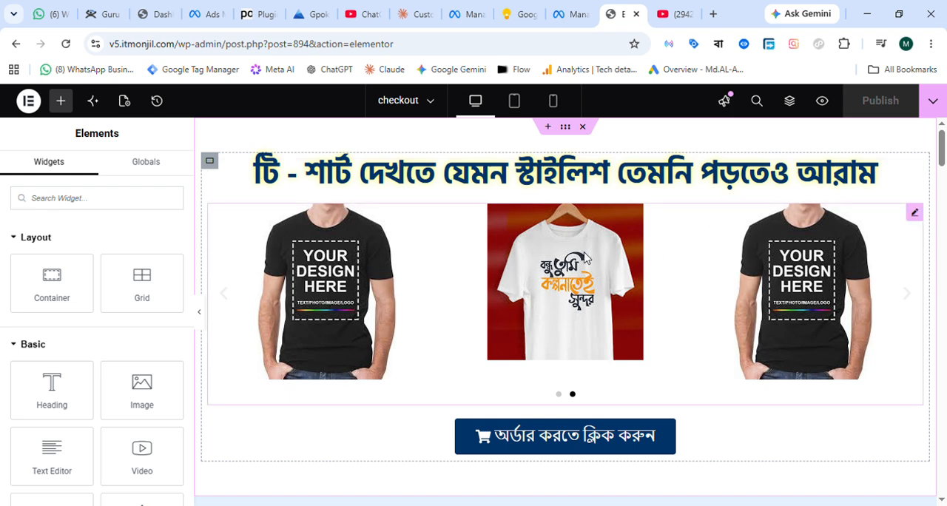
Review the published layout from the product carousel through the contact, pricing and why-buy sections to the customer reviews.
scroll(607, 279, down, 5)
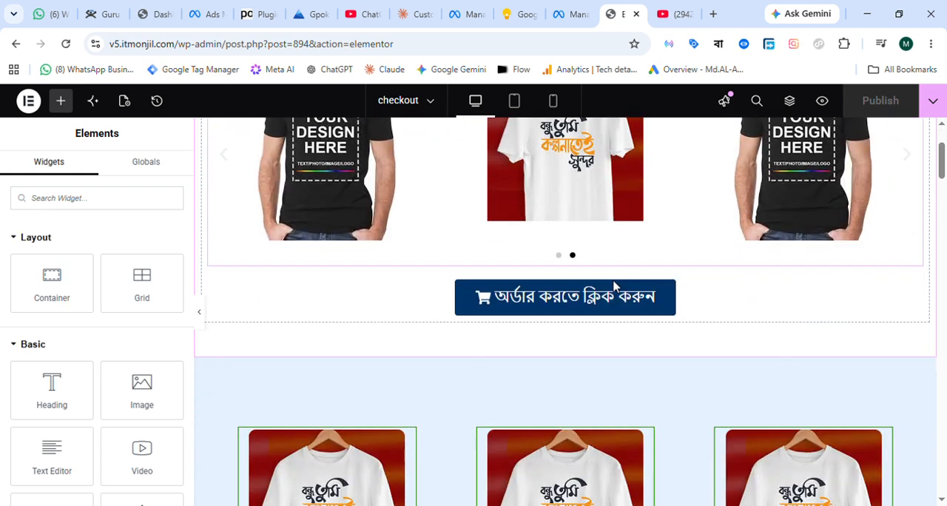
scroll(613, 287, down, 4)
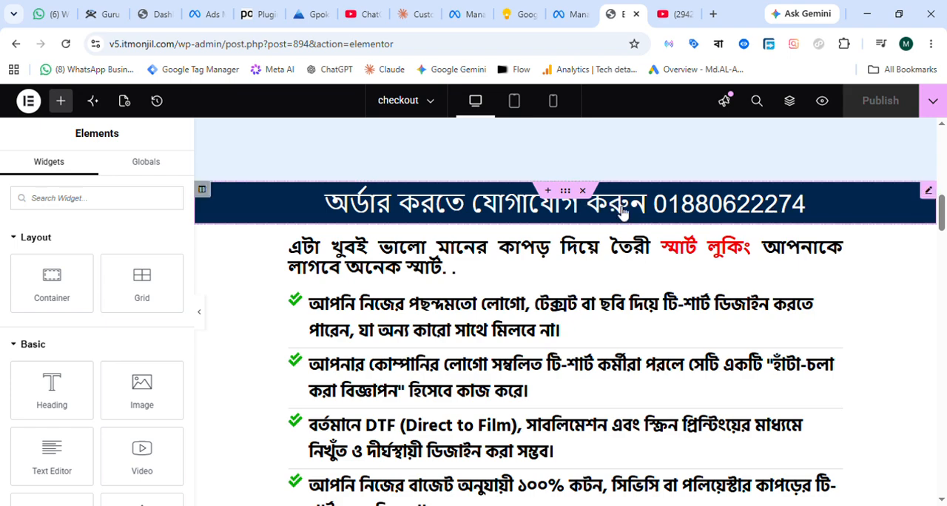
scroll(552, 272, up, 3)
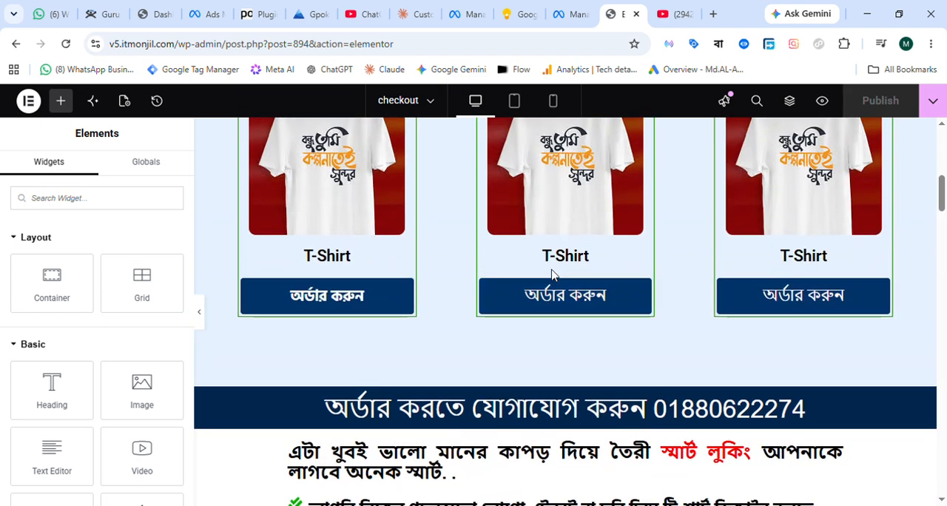
scroll(552, 271, down, 10)
scroll(552, 276, down, 3)
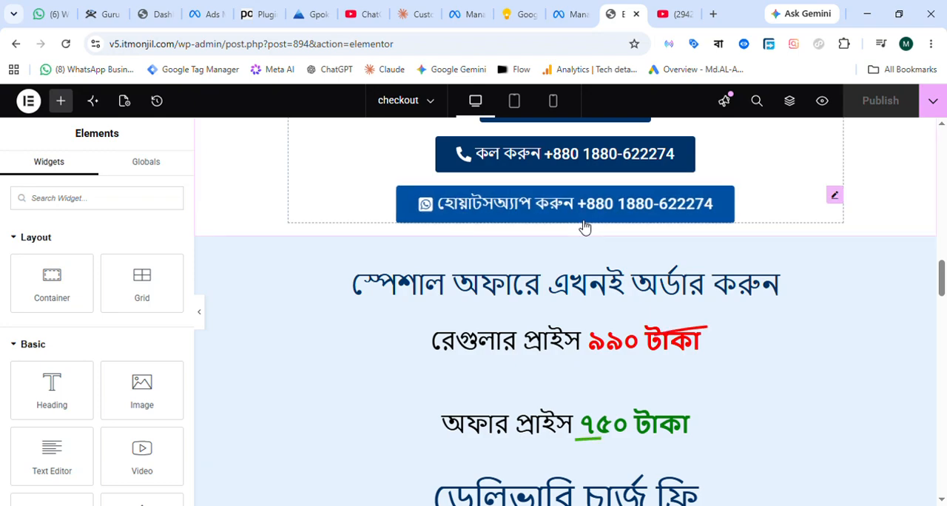
scroll(666, 311, down, 2)
scroll(659, 309, down, 6)
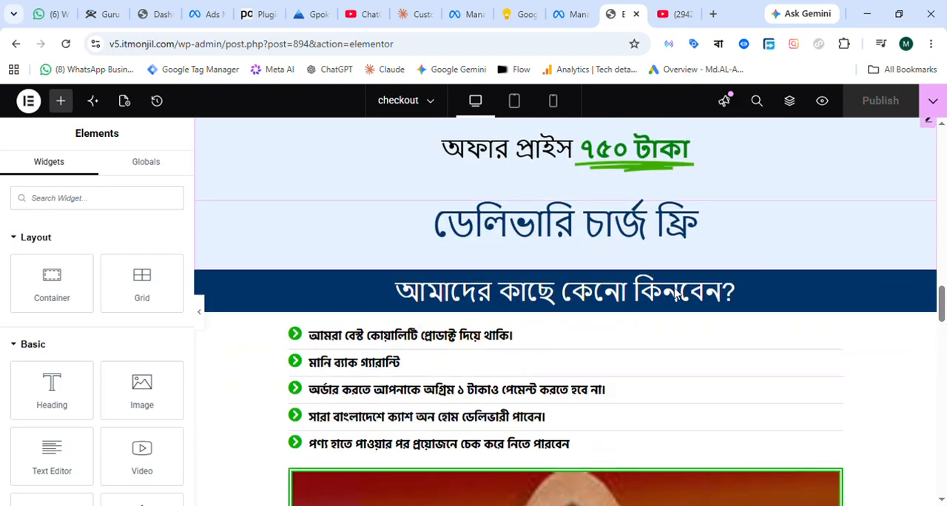
scroll(624, 296, down, 3)
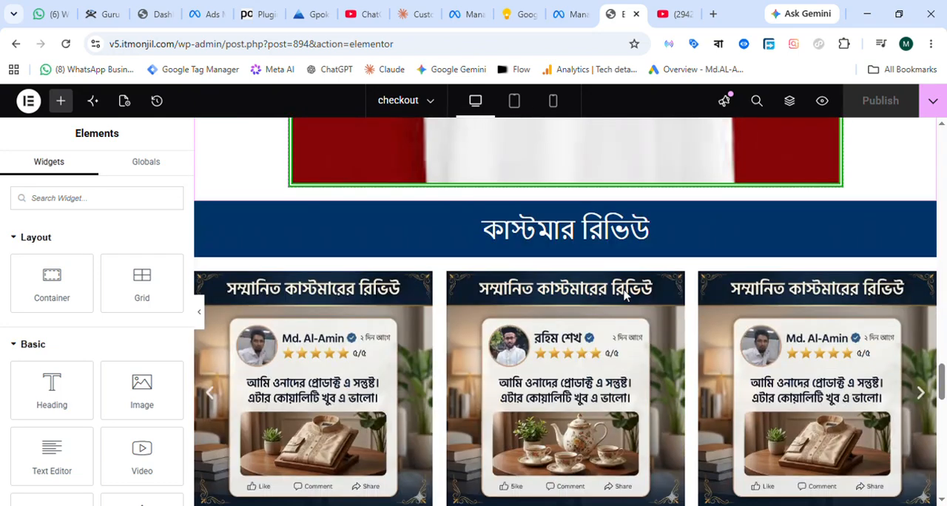
scroll(624, 292, up, 10)
scroll(641, 277, up, 5)
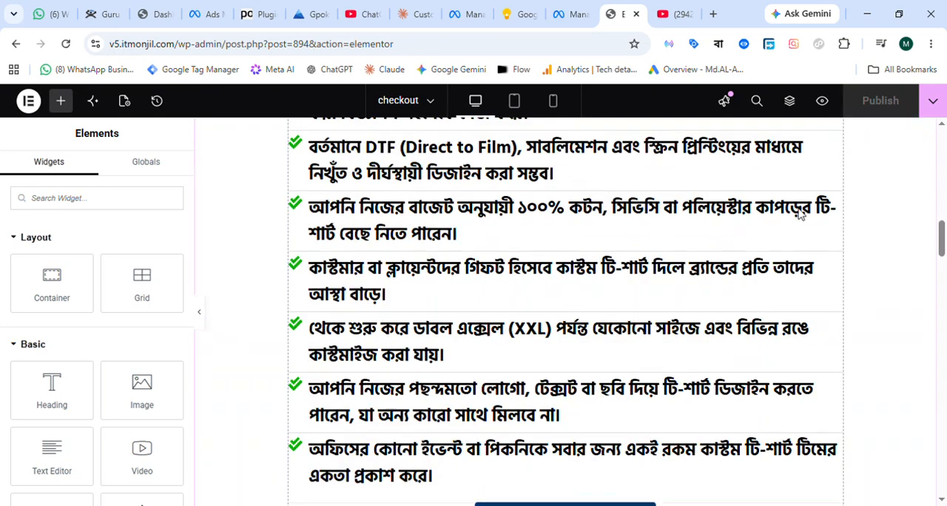